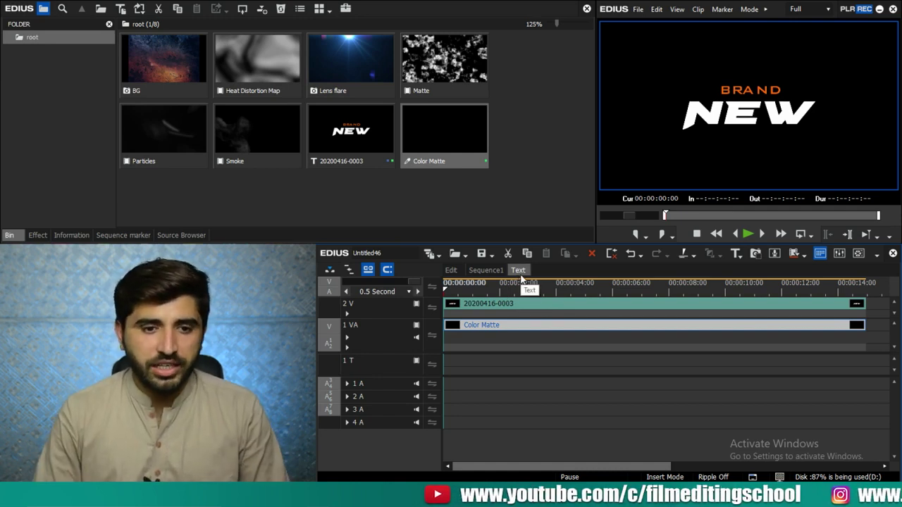
Step: Add the Text sequence to the bin and place it on track 2 V at the start of Sequence1
{"action": "right_click", "coordinate": [524, 274]}
{"action": "left_click", "coordinate": [540, 283]}
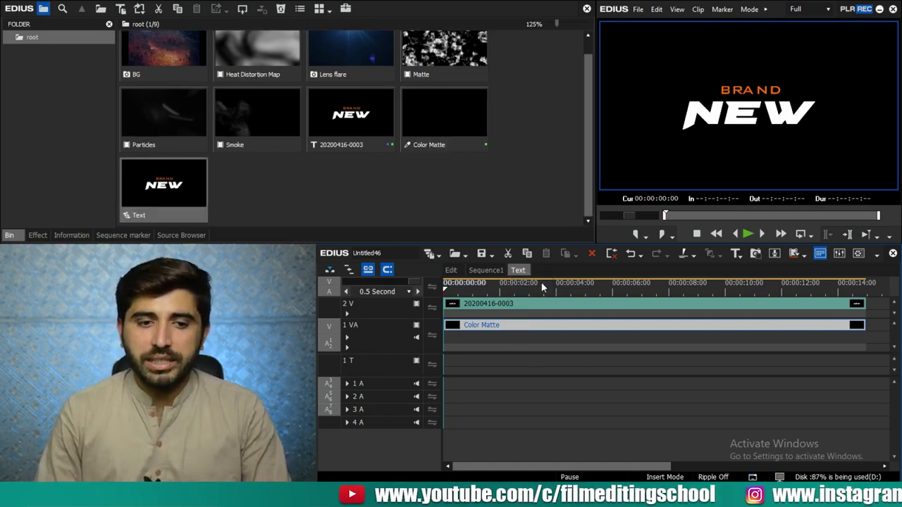
{"action": "left_click", "coordinate": [493, 271]}
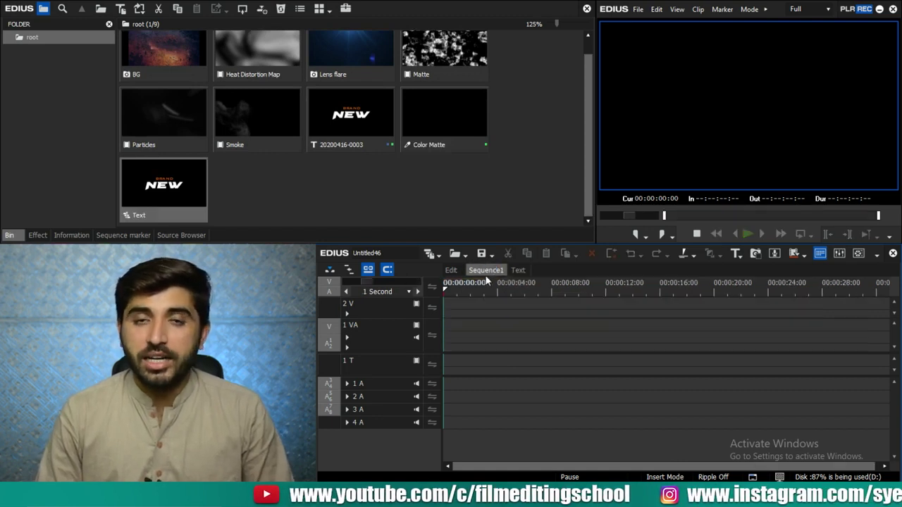
{"action": "left_click_drag", "start_coordinate": [176, 188], "coordinate": [640, 330]}
{"action": "key", "text": "BackSpace"}
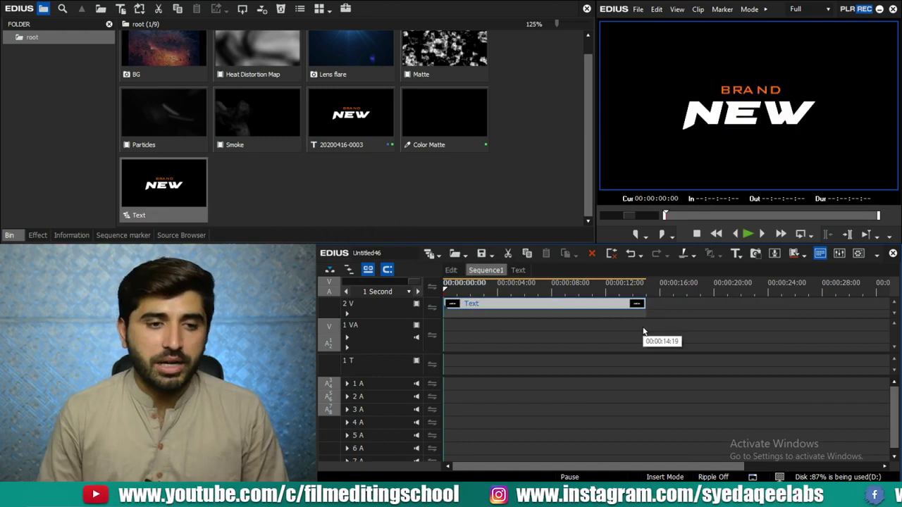
Step: Place the Matte clip from the bin on track 1 VA at the start of the timeline, beneath the Text clip
{"action": "scroll", "coordinate": [583, 138], "scroll_direction": "up", "scroll_amount": 1}
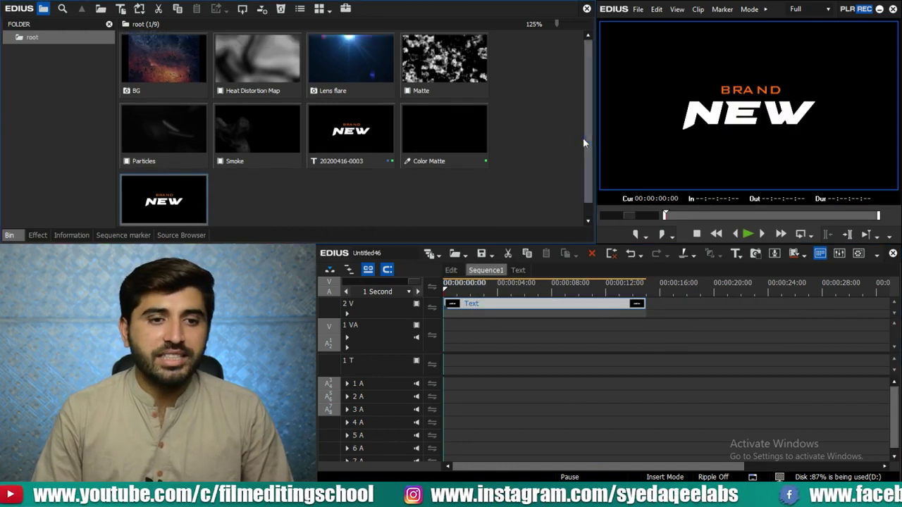
{"action": "left_click_drag", "start_coordinate": [453, 74], "coordinate": [647, 345]}
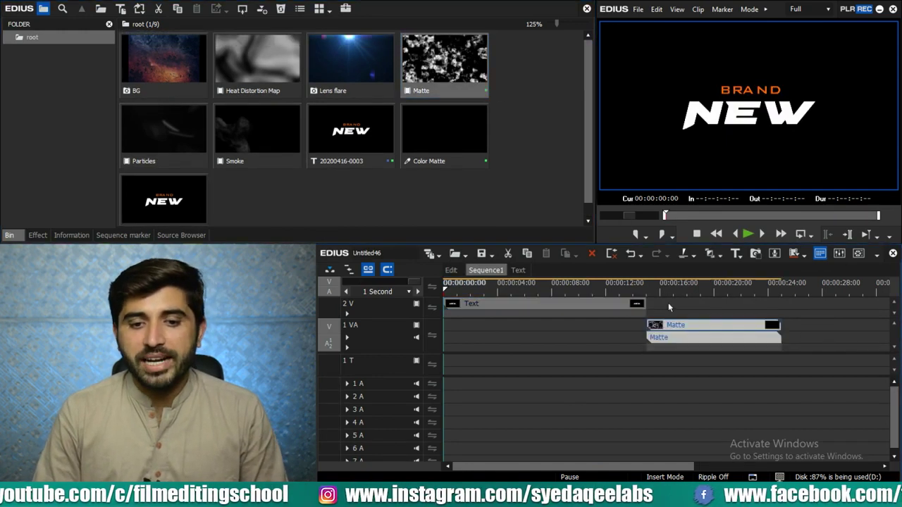
{"action": "left_click", "coordinate": [649, 288]}
{"action": "left_click_drag", "start_coordinate": [650, 288], "coordinate": [696, 302]}
{"action": "key", "text": "BackSpace"}
Step: Trim the Text clip at 00:00:10:00 to match the Matte clip's end, and add Sequence1 to the bin
{"action": "left_click_drag", "start_coordinate": [612, 290], "coordinate": [603, 295]}
{"action": "key", "text": "a"}
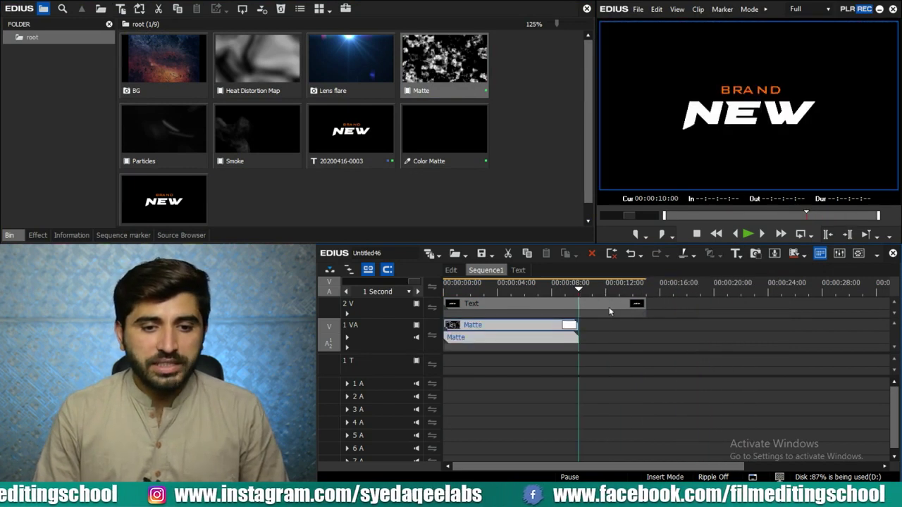
{"action": "left_click", "coordinate": [624, 306]}
{"action": "key", "text": "c"}
{"action": "key", "text": "Delete"}
{"action": "key", "text": "Home"}
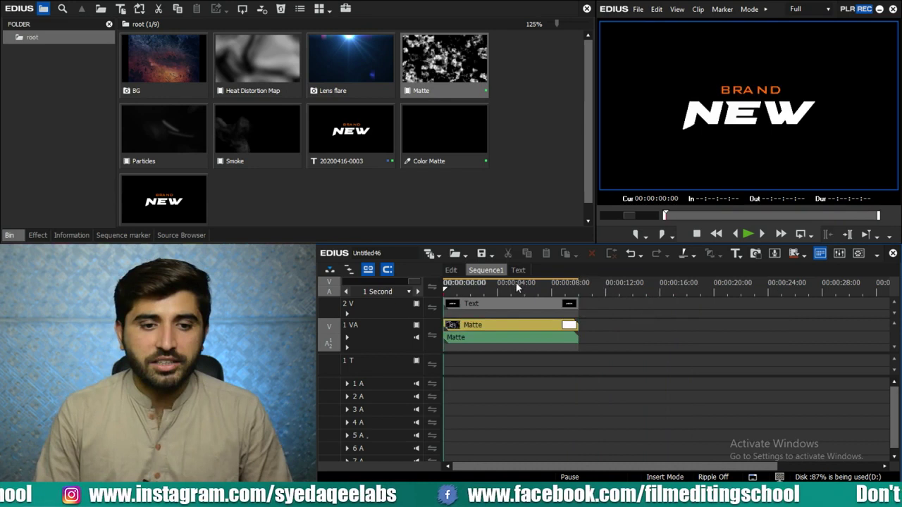
{"action": "right_click", "coordinate": [486, 270]}
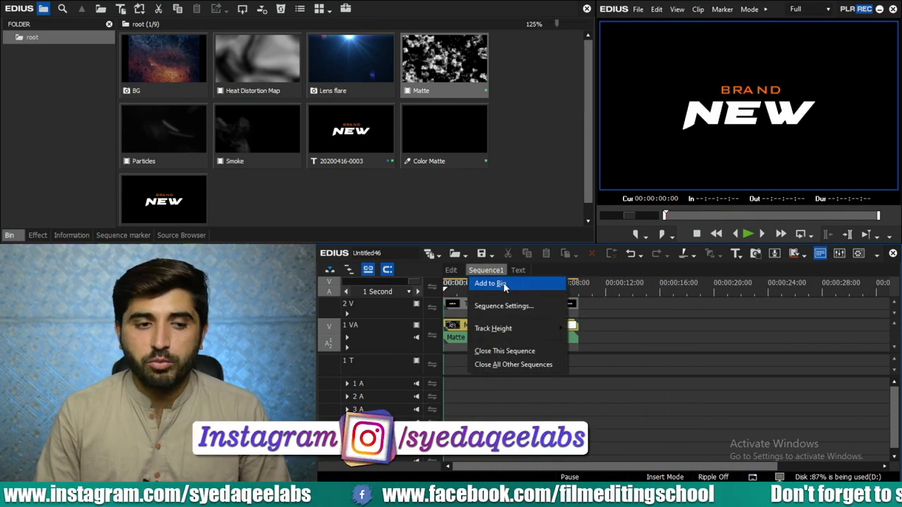
{"action": "left_click", "coordinate": [504, 284]}
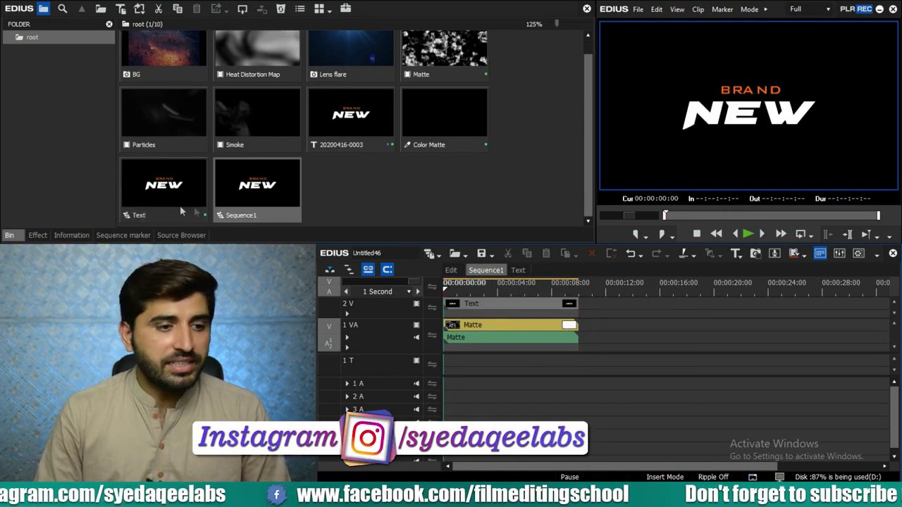
Step: Apply the Multiply blend keyer to the Text clip on track 2 V and preview the text reveal from the start
{"action": "left_click", "coordinate": [39, 236]}
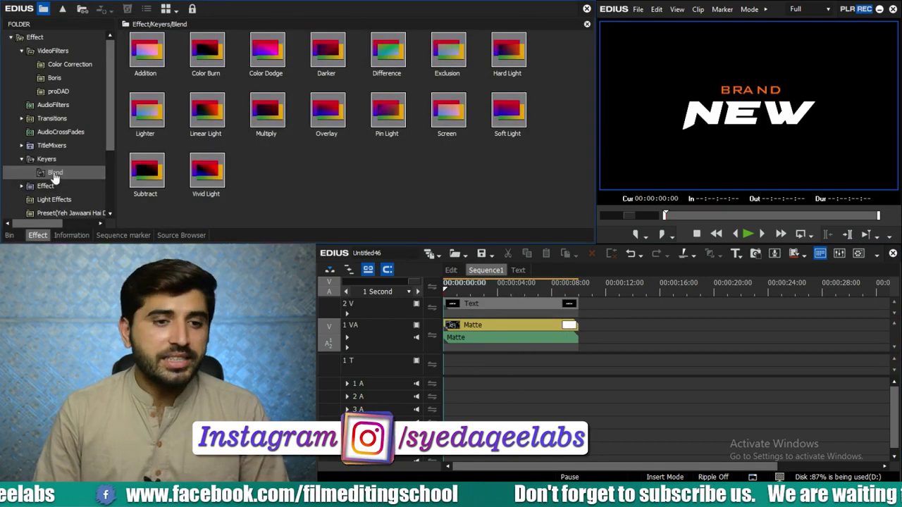
{"action": "left_click", "coordinate": [272, 114]}
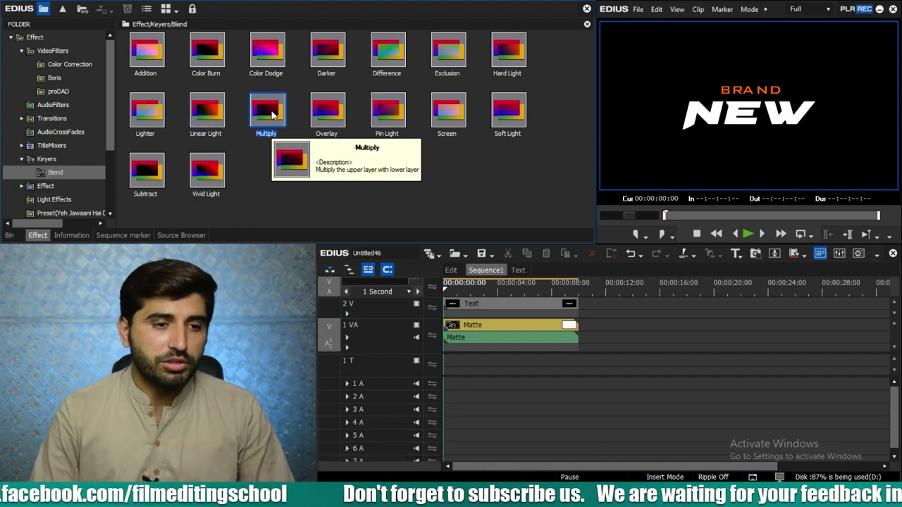
{"action": "left_click_drag", "start_coordinate": [268, 115], "coordinate": [499, 312]}
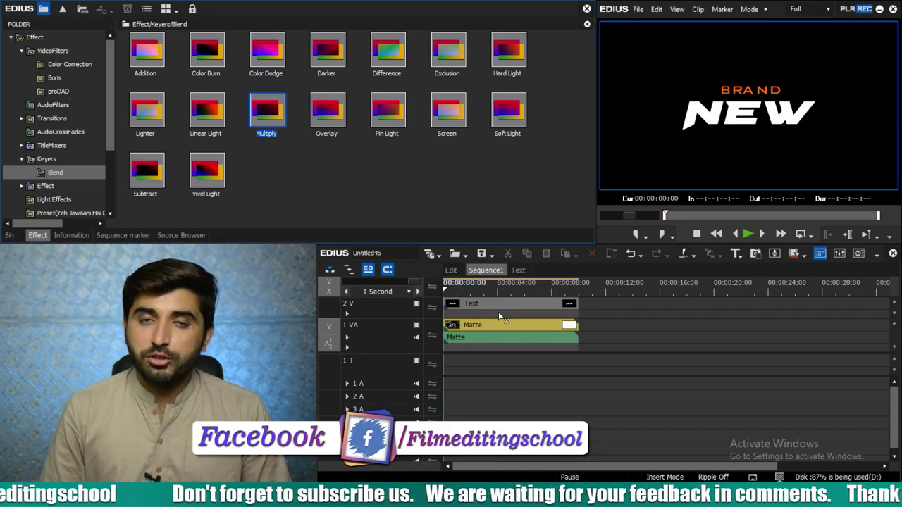
{"action": "left_click_drag", "start_coordinate": [501, 317], "coordinate": [496, 317]}
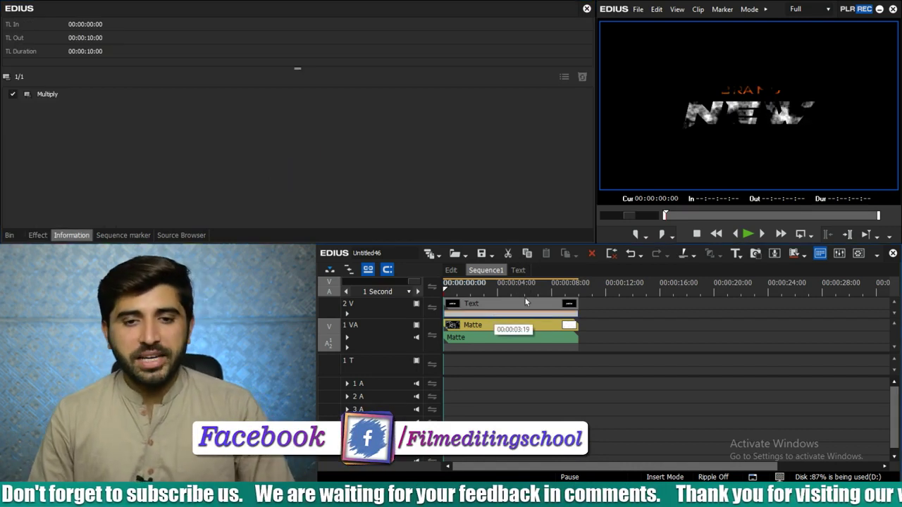
{"action": "mouse_move", "coordinate": [447, 289]}
{"action": "left_mouse_down"}
{"action": "mouse_move", "coordinate": [524, 297]}
{"action": "mouse_move", "coordinate": [443, 290]}
{"action": "left_mouse_up"}
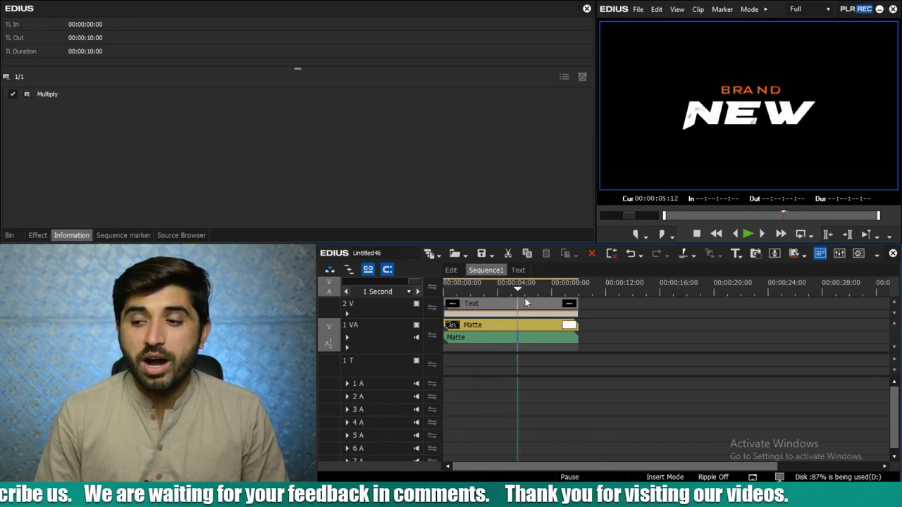
{"action": "left_click_drag", "start_coordinate": [446, 290], "coordinate": [444, 320]}
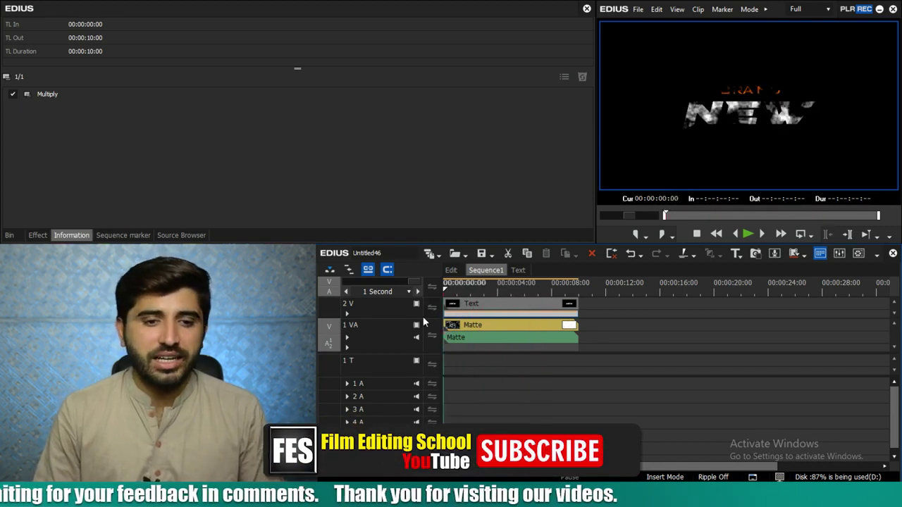
Step: Rename Sequence1 as TX
{"action": "right_click", "coordinate": [488, 272]}
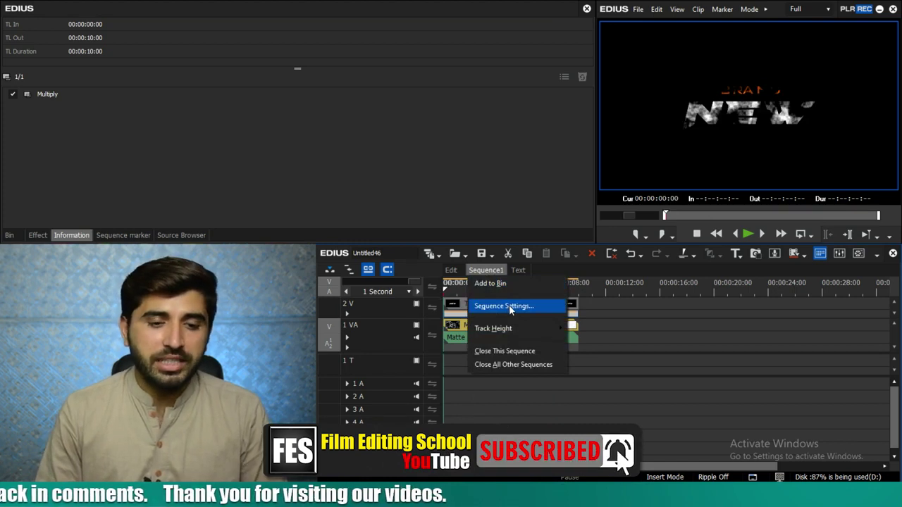
{"action": "left_click", "coordinate": [509, 306]}
{"action": "type", "text": "TX"}
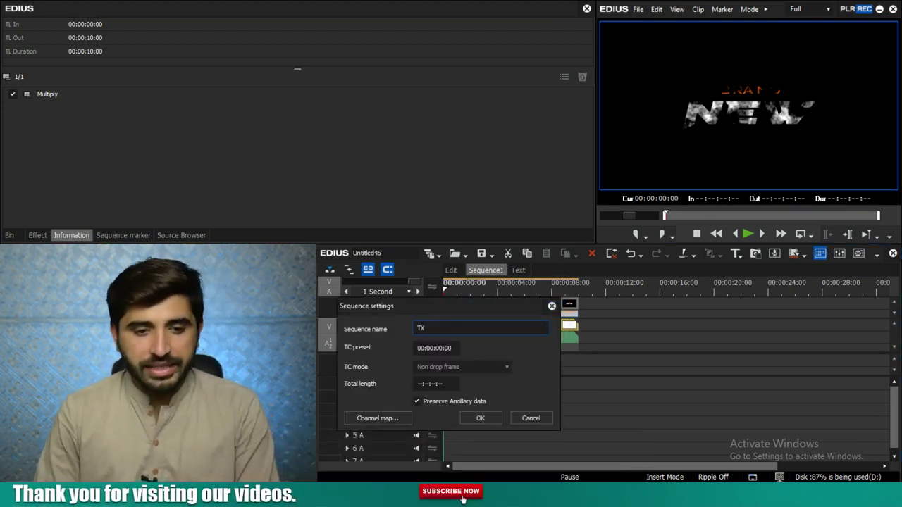
{"action": "key", "text": "Return"}
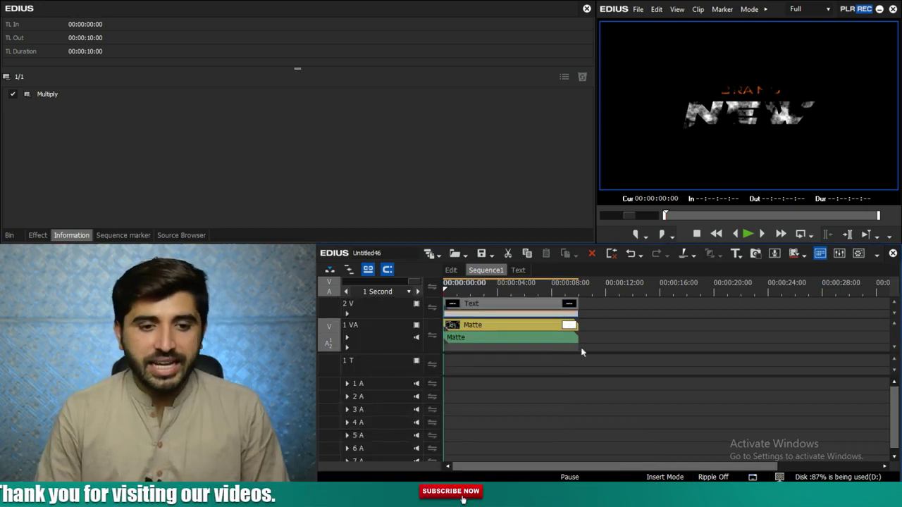
Step: Rename the text-and-matte sequence as TM and add it to the bin
{"action": "right_click", "coordinate": [470, 272]}
{"action": "left_click", "coordinate": [521, 302]}
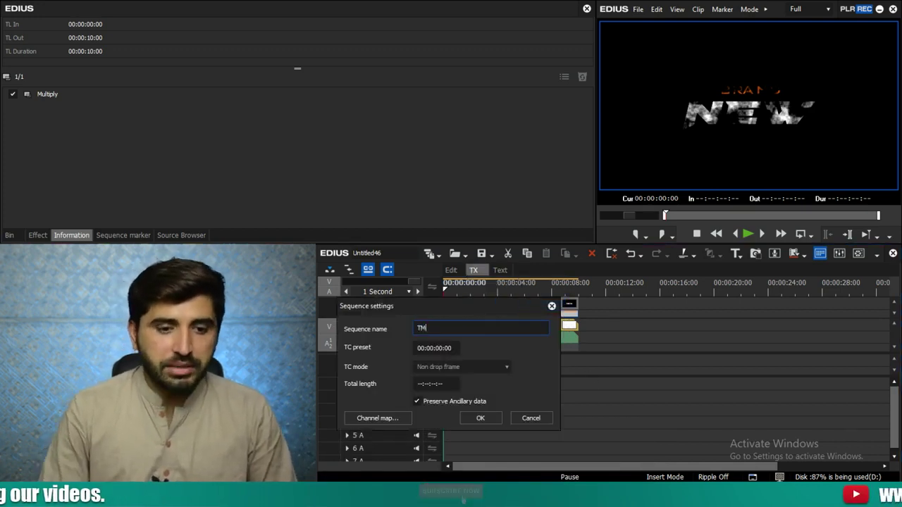
{"action": "key", "text": "Return"}
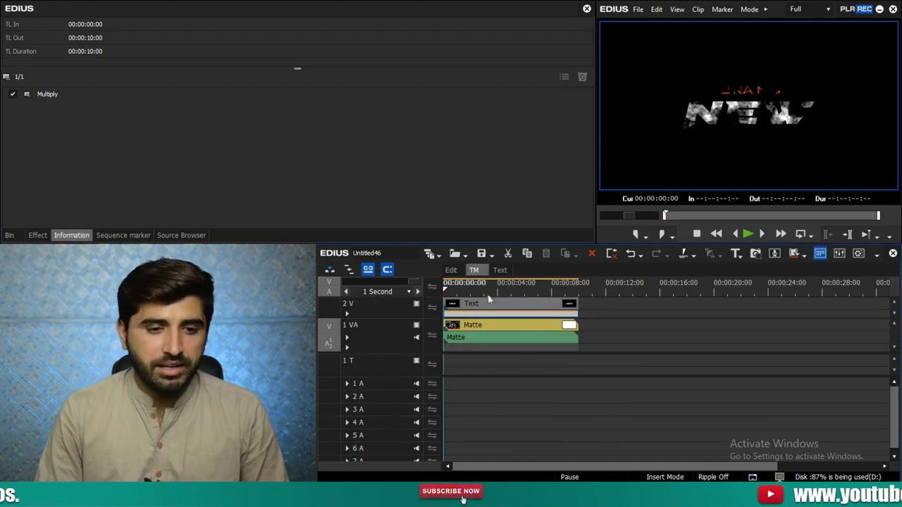
{"action": "right_click", "coordinate": [472, 273]}
{"action": "left_click", "coordinate": [495, 287]}
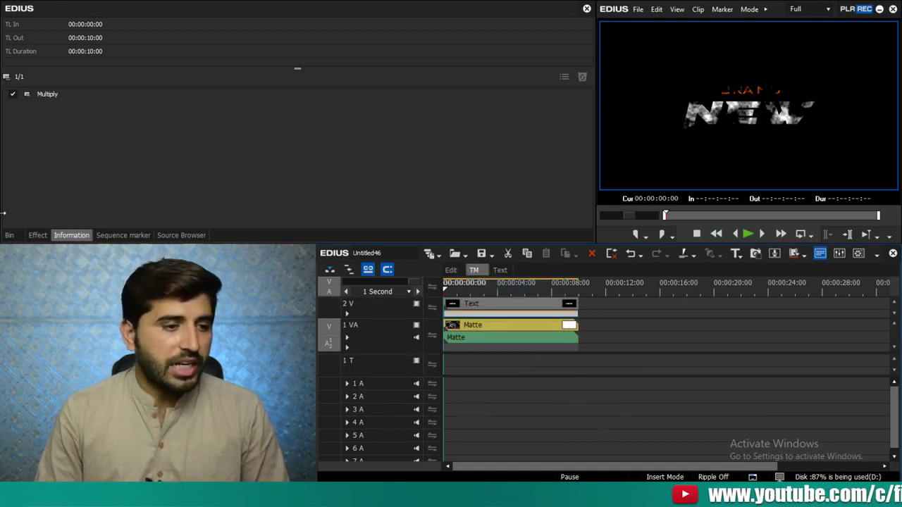
{"action": "left_click", "coordinate": [9, 236]}
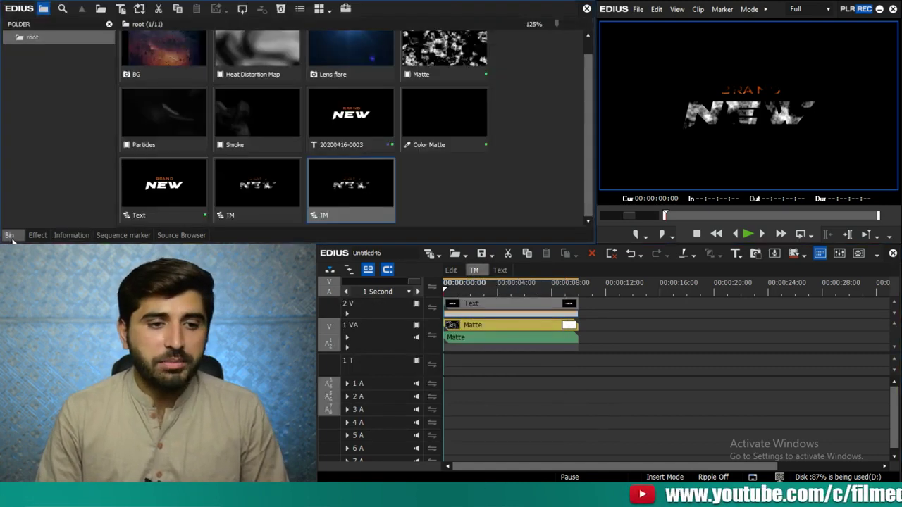
{"action": "left_click", "coordinate": [354, 198]}
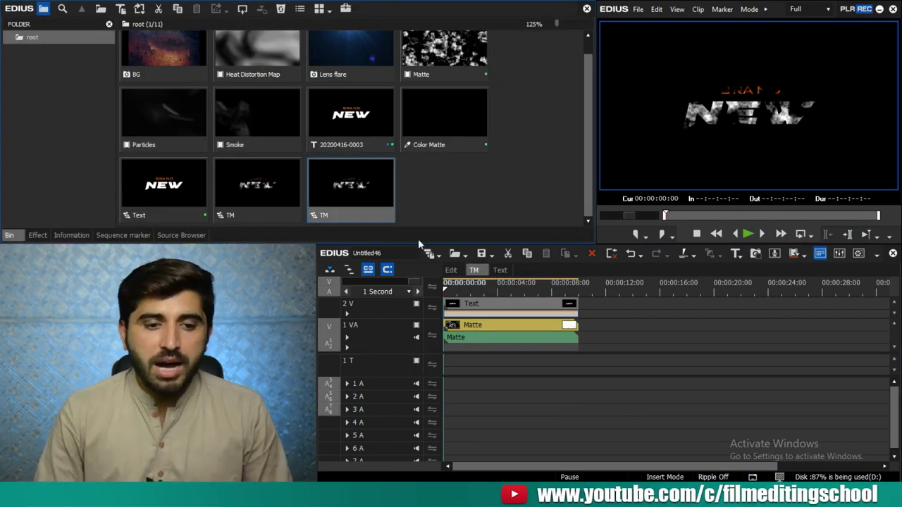
Step: In the Edit sequence, locate the second music beat at 00:00:03:18 and set a sequence marker there
{"action": "left_click", "coordinate": [450, 271]}
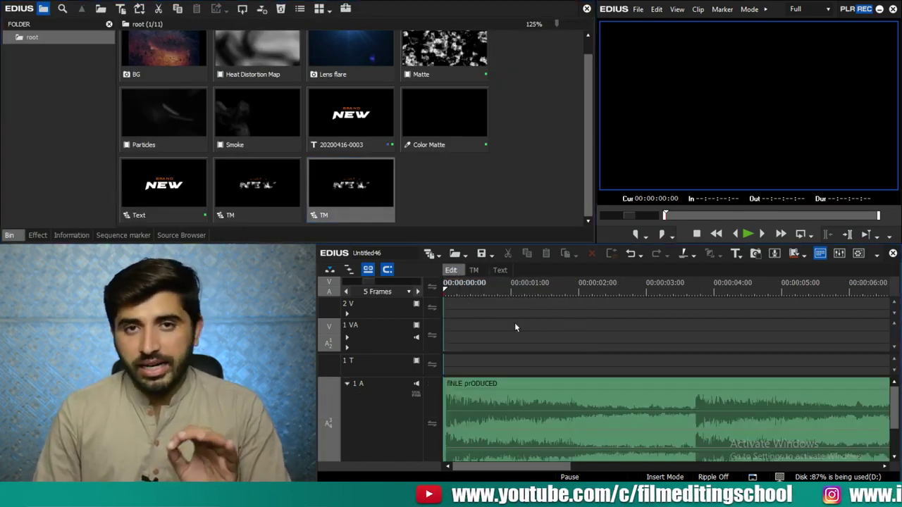
{"action": "left_click_drag", "start_coordinate": [473, 290], "coordinate": [643, 310]}
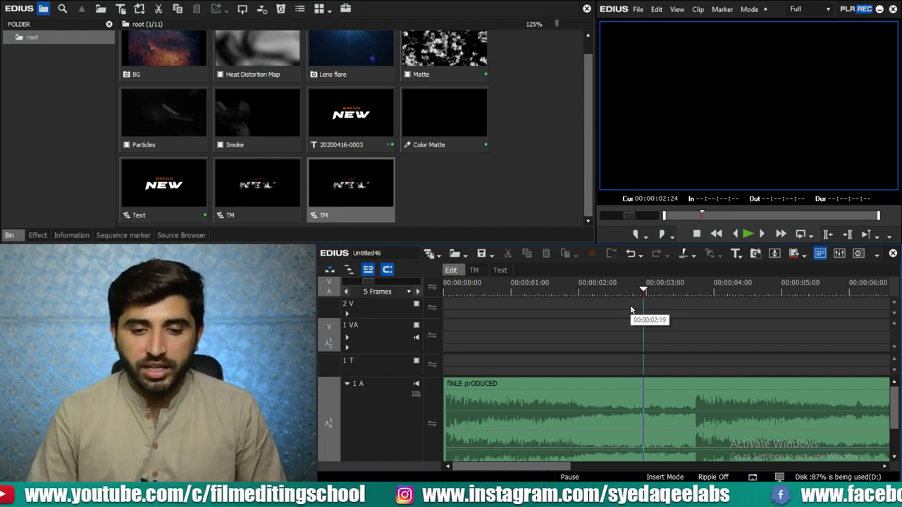
{"action": "scroll", "coordinate": [631, 310], "scroll_direction": "up", "scroll_amount": 1}
{"action": "left_click_drag", "start_coordinate": [721, 290], "coordinate": [770, 302]}
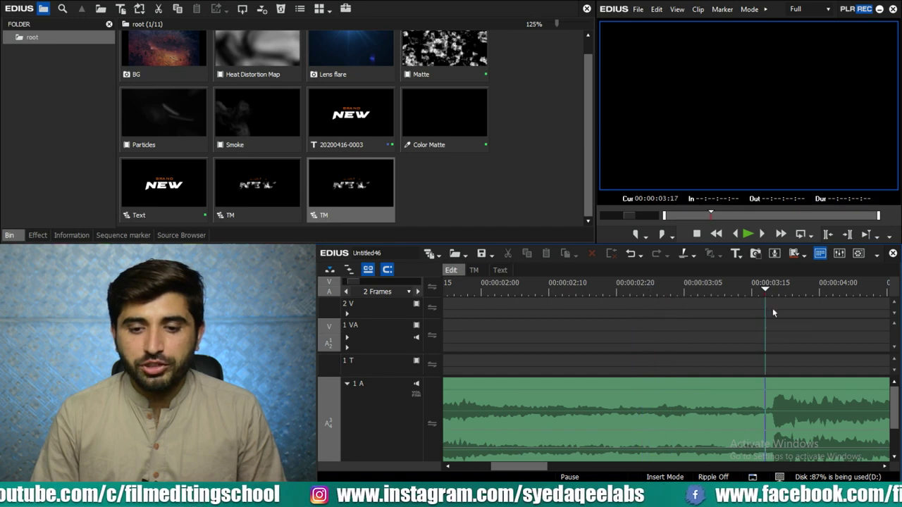
{"action": "scroll", "coordinate": [772, 309], "scroll_direction": "up", "scroll_amount": 1}
{"action": "left_click", "coordinate": [780, 304]}
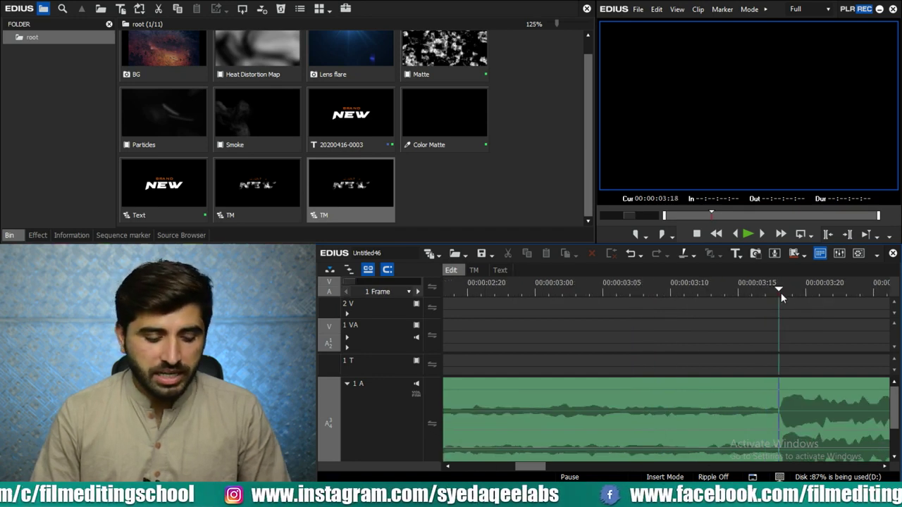
Step: Place the TM sequence from the bin on track 1 VA at the start of the Edit timeline
{"action": "scroll", "coordinate": [810, 342], "scroll_direction": "down", "scroll_amount": 3}
{"action": "left_click_drag", "start_coordinate": [366, 204], "coordinate": [683, 346]}
{"action": "key", "text": "alt+a"}
{"action": "key", "text": "BackSpace"}
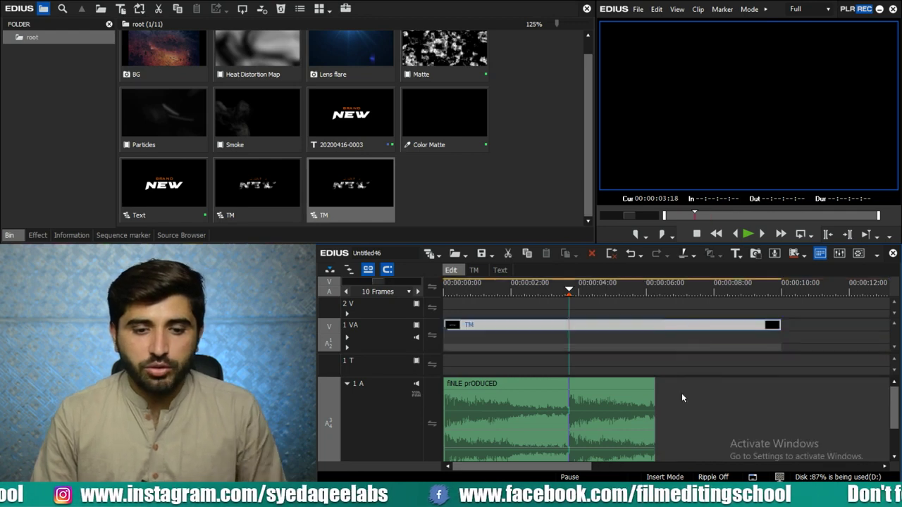
Step: Close the gap in the music on audio track 1 A
{"action": "scroll", "coordinate": [680, 392], "scroll_direction": "down", "scroll_amount": 3}
{"action": "left_click", "coordinate": [570, 388]}
{"action": "key", "text": "Delete"}
{"action": "left_click_drag", "start_coordinate": [484, 395], "coordinate": [849, 419]}
{"action": "scroll", "coordinate": [569, 356], "scroll_direction": "up", "scroll_amount": 2}
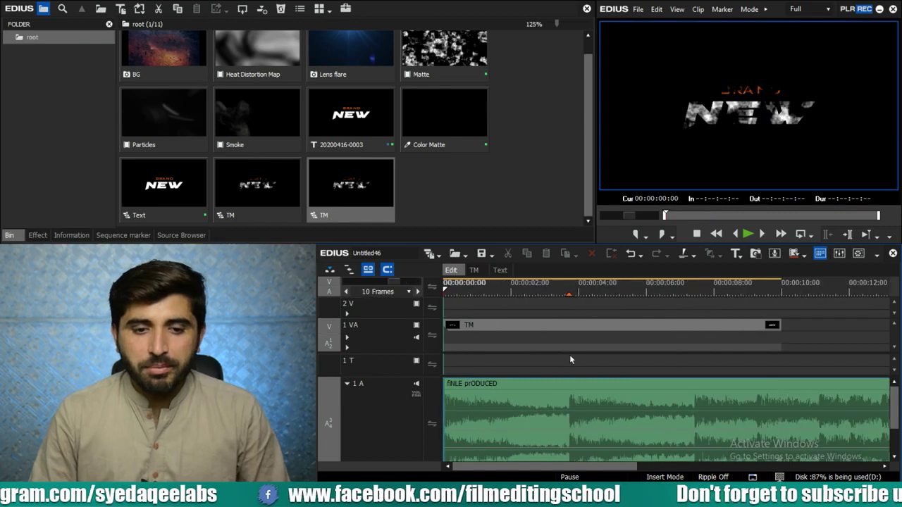
Step: Cut the TM clip on track 1 VA at the 00:00:03:18 marker and delete the part after it
{"action": "left_click", "coordinate": [587, 328]}
{"action": "key", "text": "c"}
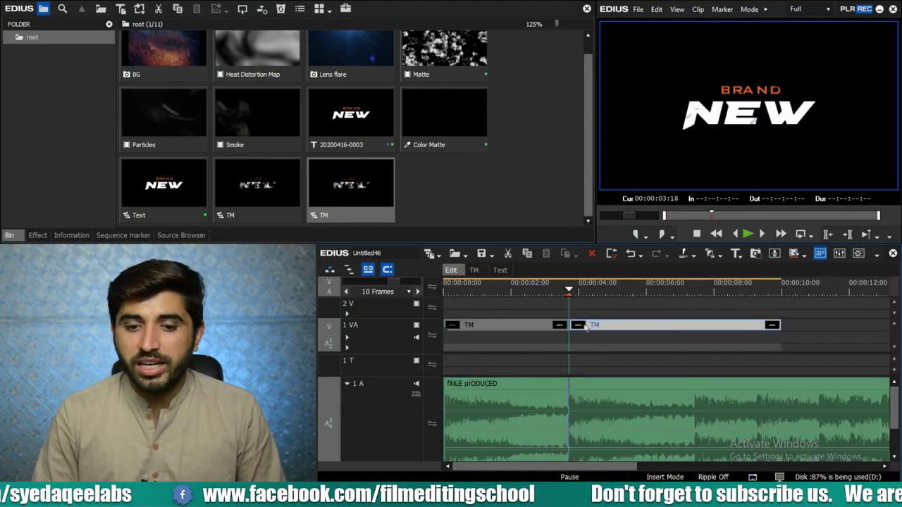
{"action": "key", "text": "Delete"}
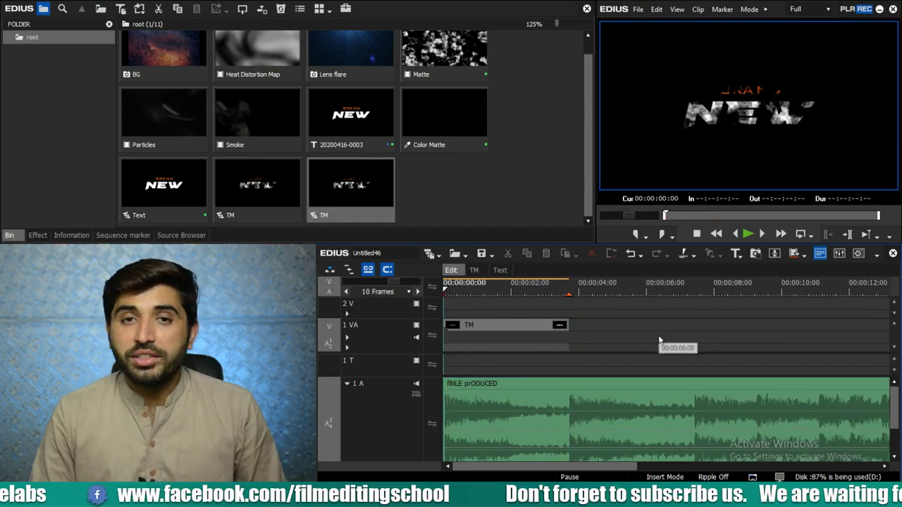
Step: Check the duration of the trimmed TM clip on track 1 VA, leaving it as is, and open its nested sequence
{"action": "scroll", "coordinate": [658, 342], "scroll_direction": "up", "scroll_amount": 1}
{"action": "left_click", "coordinate": [660, 330]}
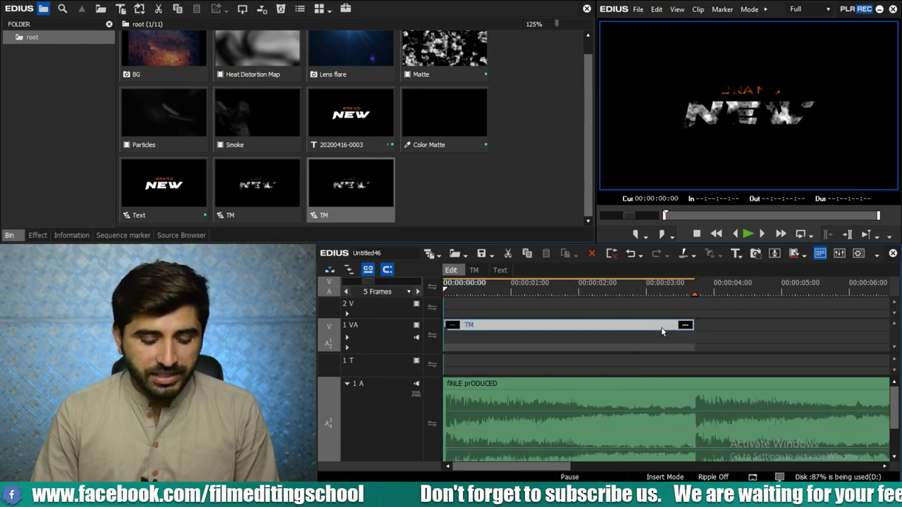
{"action": "key", "text": "alt+u"}
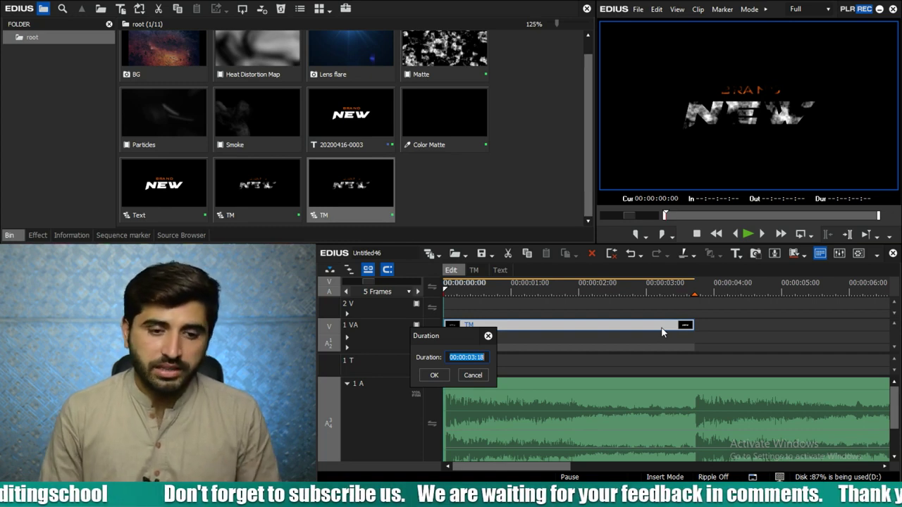
{"action": "left_click", "coordinate": [436, 375]}
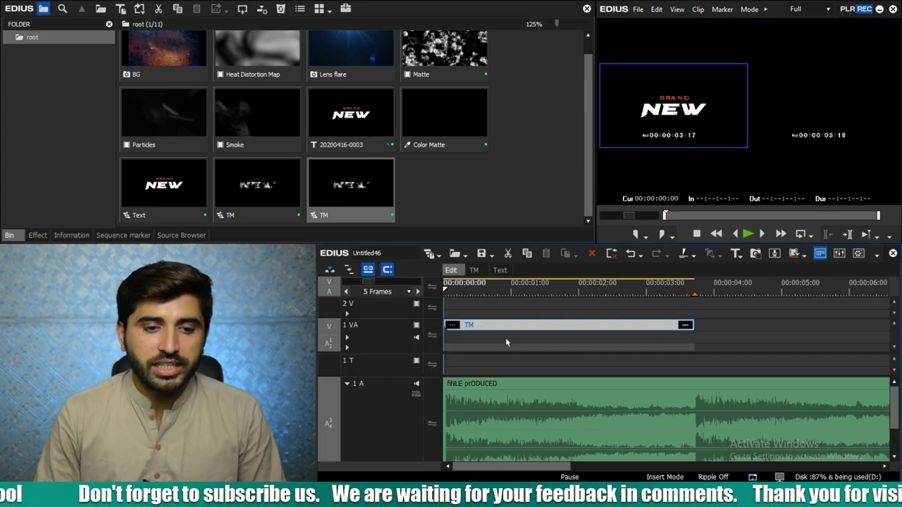
{"action": "double_click", "coordinate": [511, 328]}
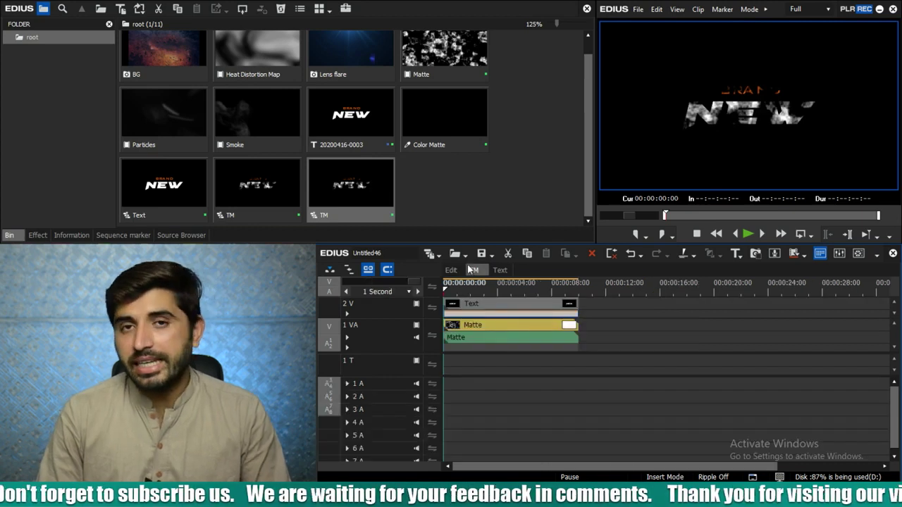
Step: Shorten the Matte clip on track 1 VA of the TM sequence to a duration of 00:00:03:20
{"action": "left_click", "coordinate": [507, 310]}
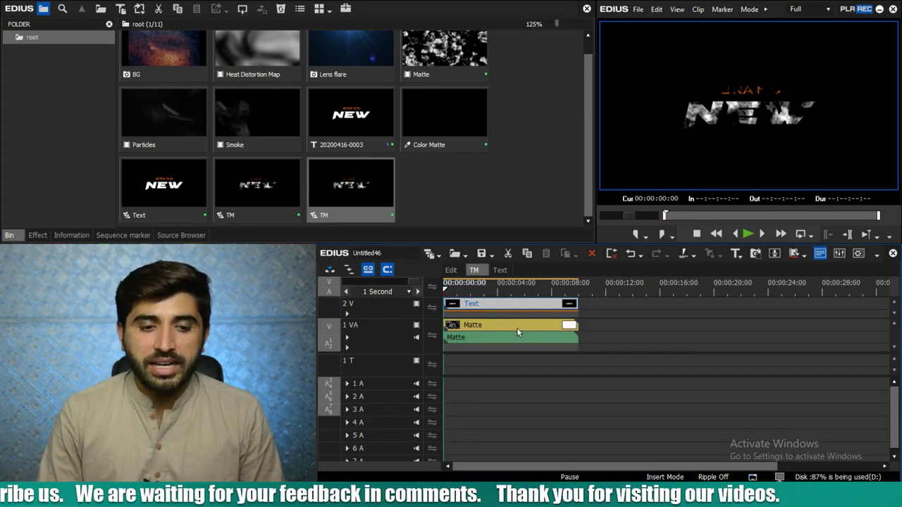
{"action": "left_click", "coordinate": [494, 328]}
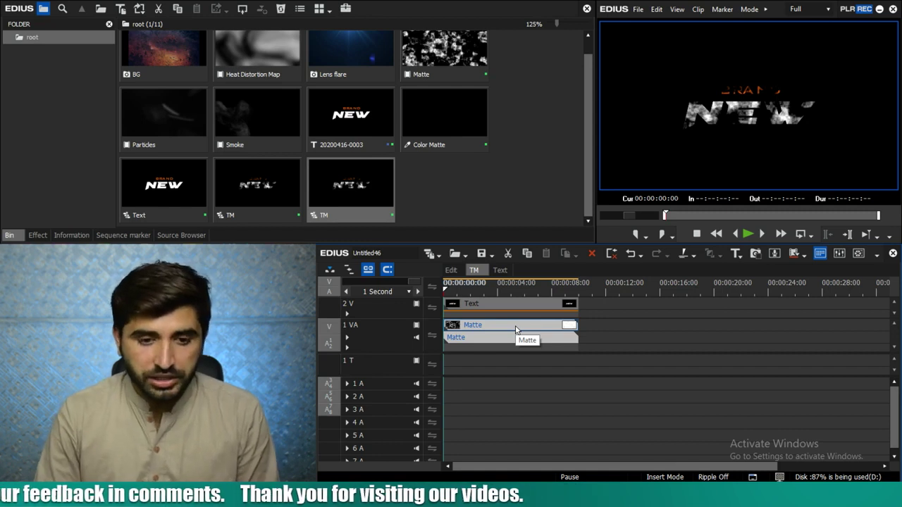
{"action": "left_click_drag", "start_coordinate": [578, 331], "coordinate": [461, 328]}
{"action": "key", "text": "alt+u"}
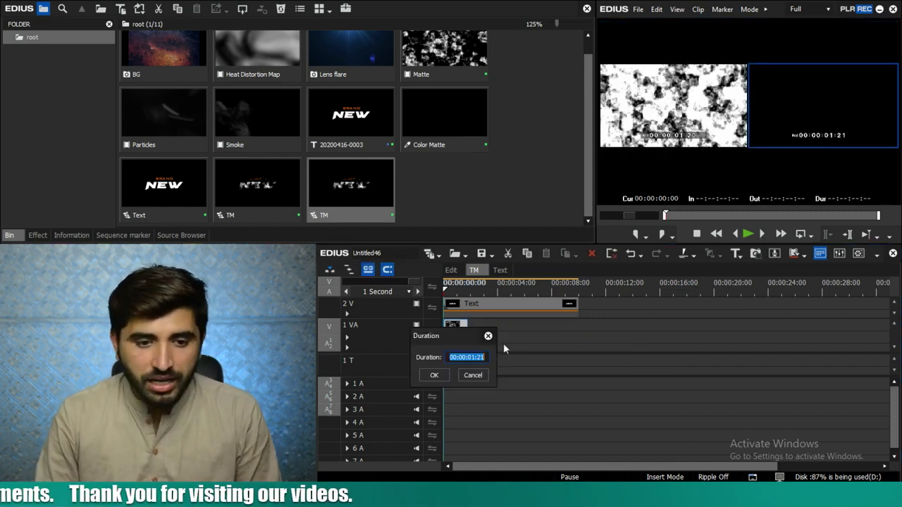
{"action": "left_click", "coordinate": [477, 358]}
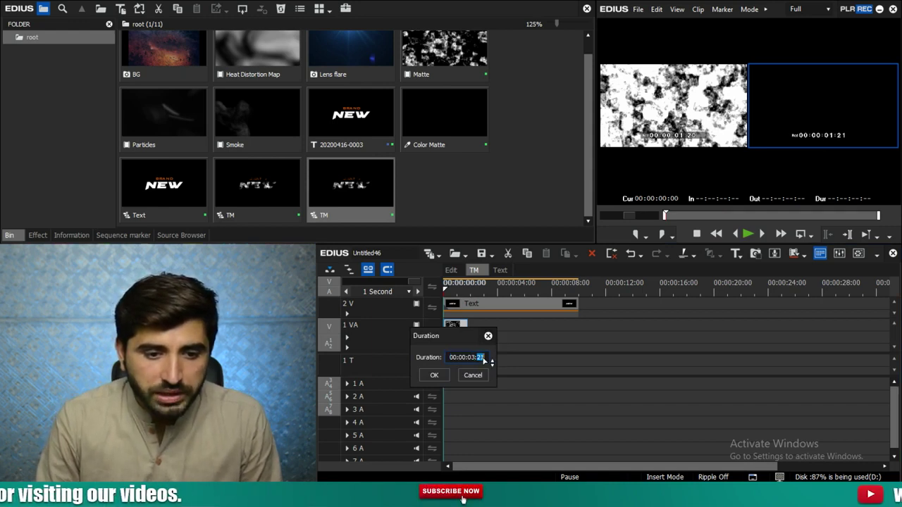
{"action": "left_click", "coordinate": [434, 375]}
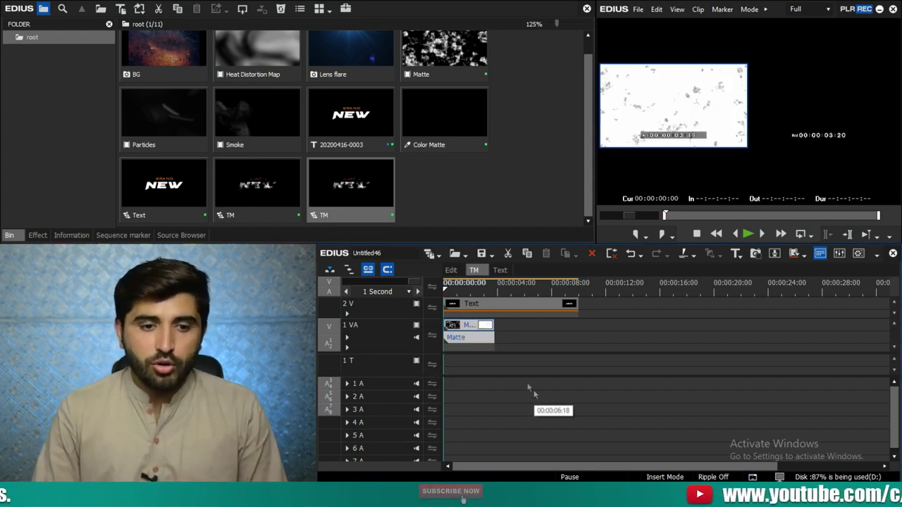
Step: Try a forward speed of 263.16% on the Matte clip while keeping its timeline duration, and undo the change
{"action": "right_click", "coordinate": [466, 331]}
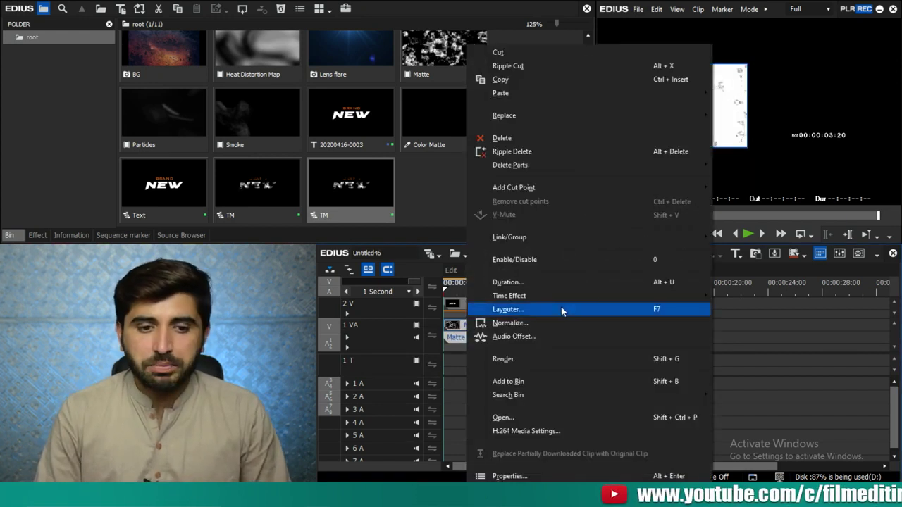
{"action": "mouse_move", "coordinate": [589, 298]}
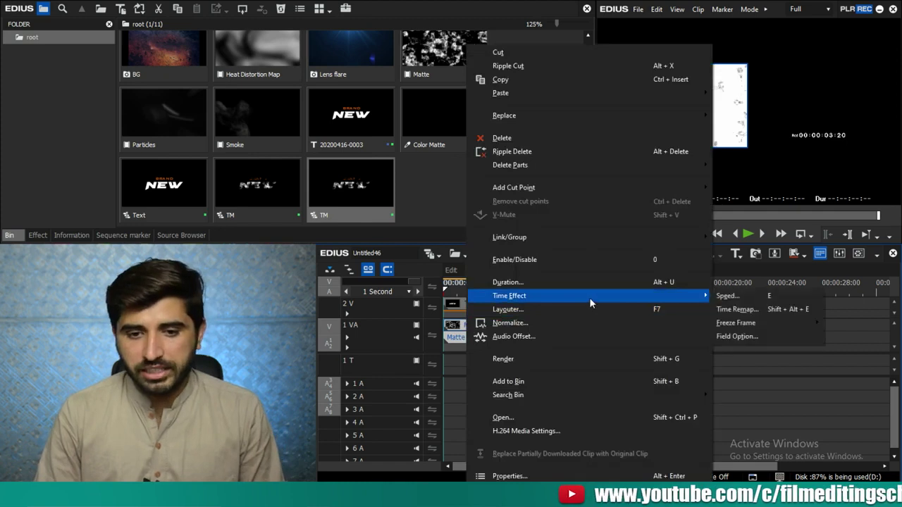
{"action": "left_click", "coordinate": [746, 301]}
{"action": "left_click_drag", "start_coordinate": [565, 291], "coordinate": [792, 305]}
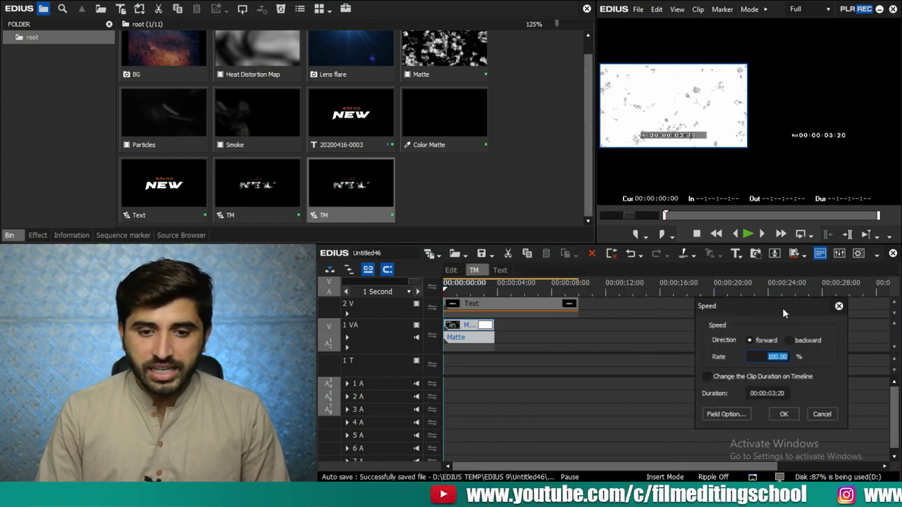
{"action": "left_click", "coordinate": [710, 378]}
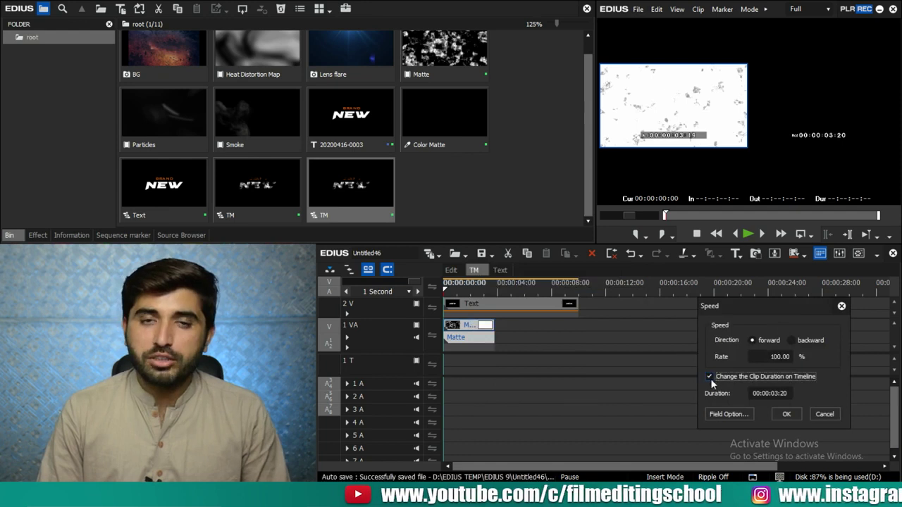
{"action": "left_click", "coordinate": [710, 376]}
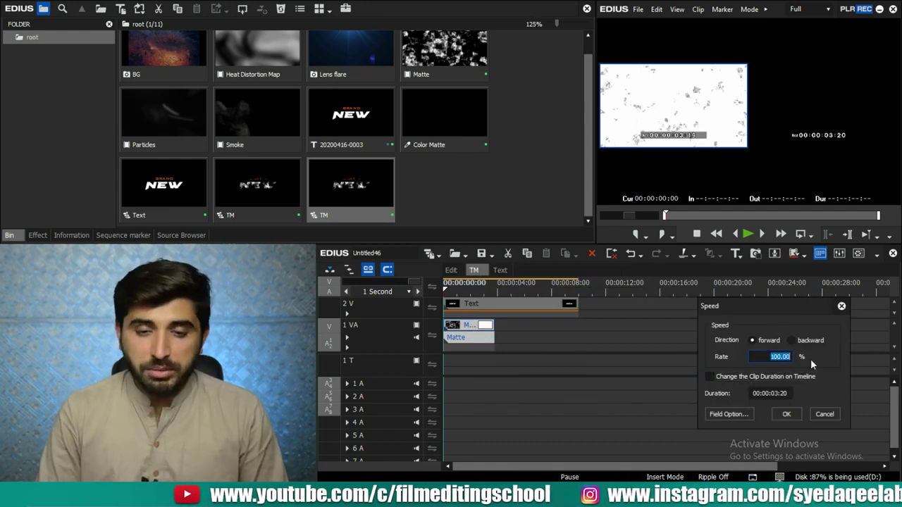
{"action": "type", "text": "263.16"}
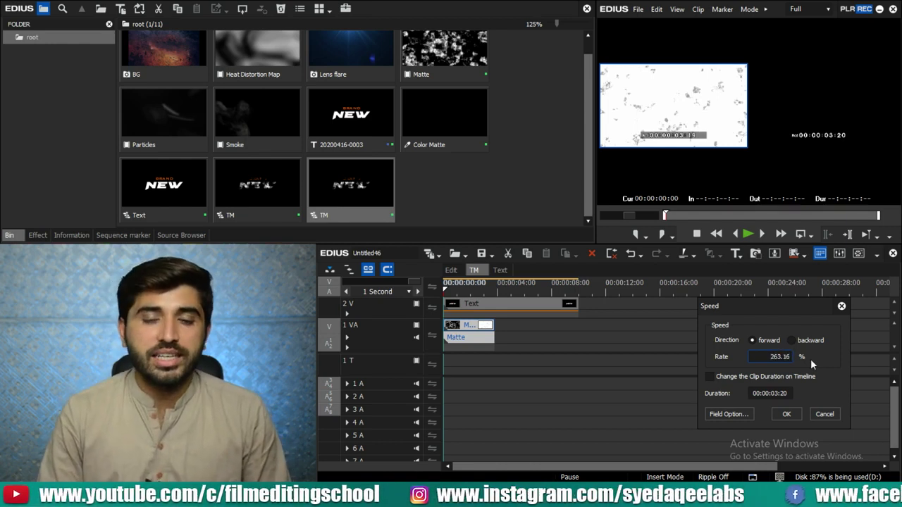
{"action": "left_click_drag", "start_coordinate": [782, 308], "coordinate": [731, 289]}
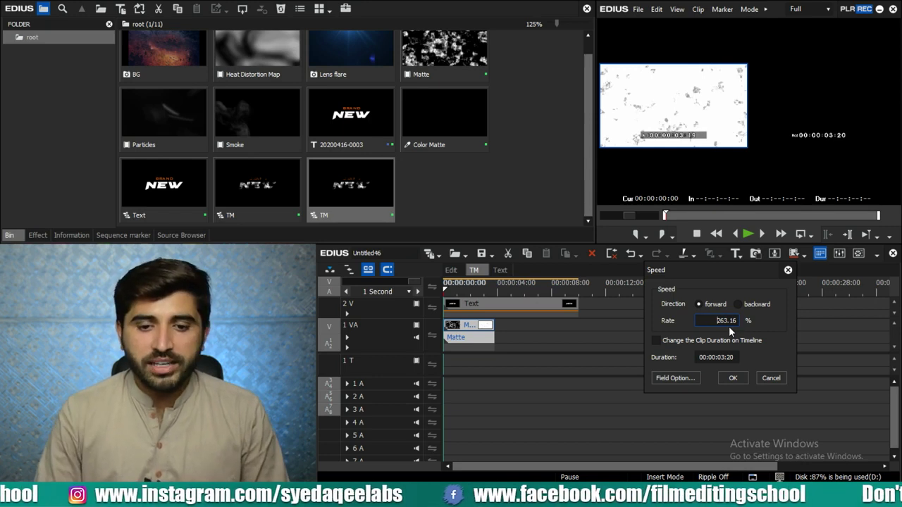
{"action": "left_click", "coordinate": [733, 379]}
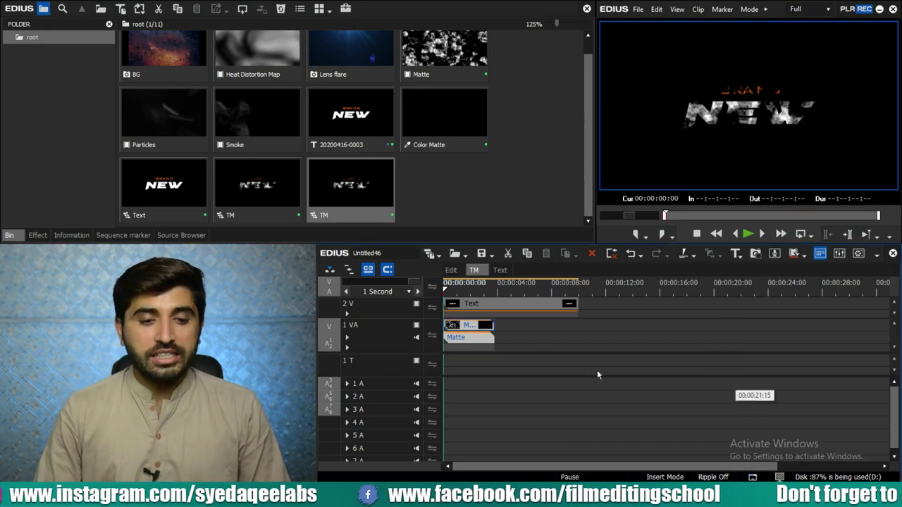
{"action": "key", "text": "ctrl+z"}
Step: Try a speed rate of 26% on the Matte clip with its timeline duration kept
{"action": "right_click", "coordinate": [472, 328]}
{"action": "mouse_move", "coordinate": [596, 294]}
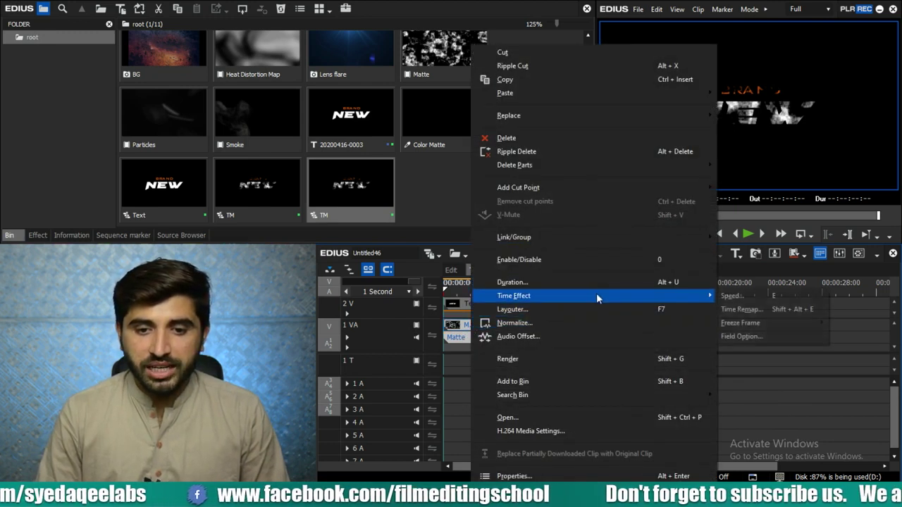
{"action": "left_click", "coordinate": [772, 296]}
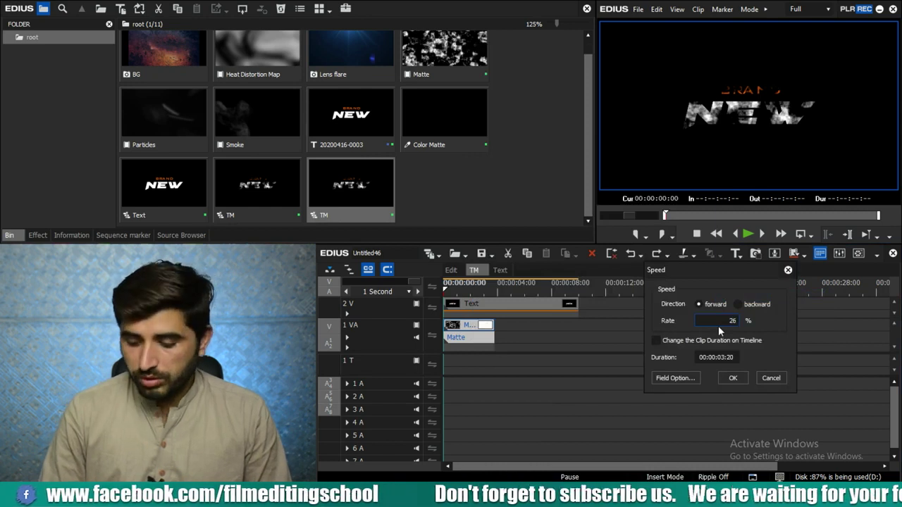
{"action": "type", "text": "26"}
{"action": "left_click", "coordinate": [727, 378]}
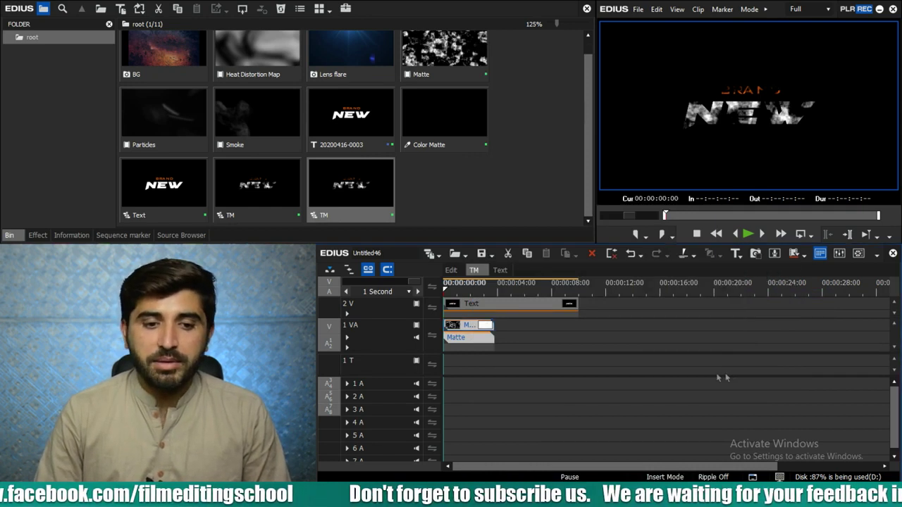
Step: Try a 200% speed on the Matte clip with its timeline duration allowed to change, and undo it
{"action": "right_click", "coordinate": [477, 339]}
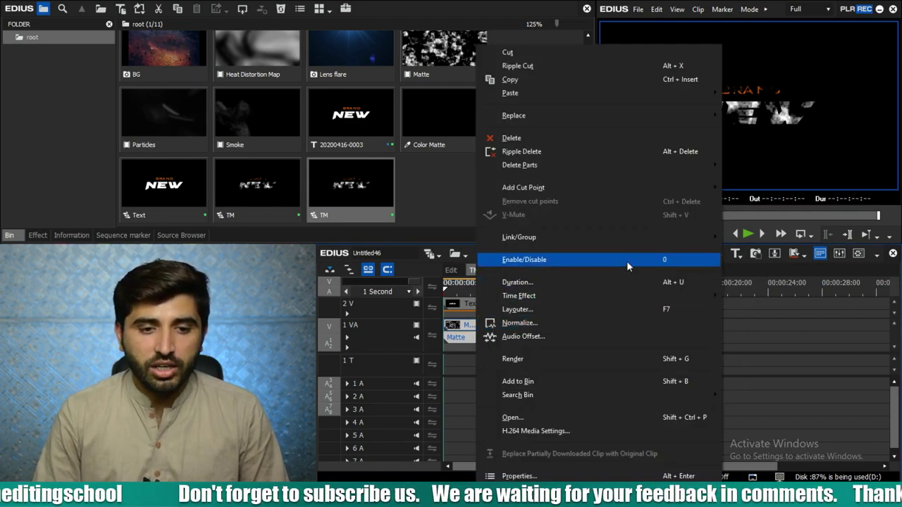
{"action": "mouse_move", "coordinate": [639, 299]}
{"action": "left_click", "coordinate": [765, 299]}
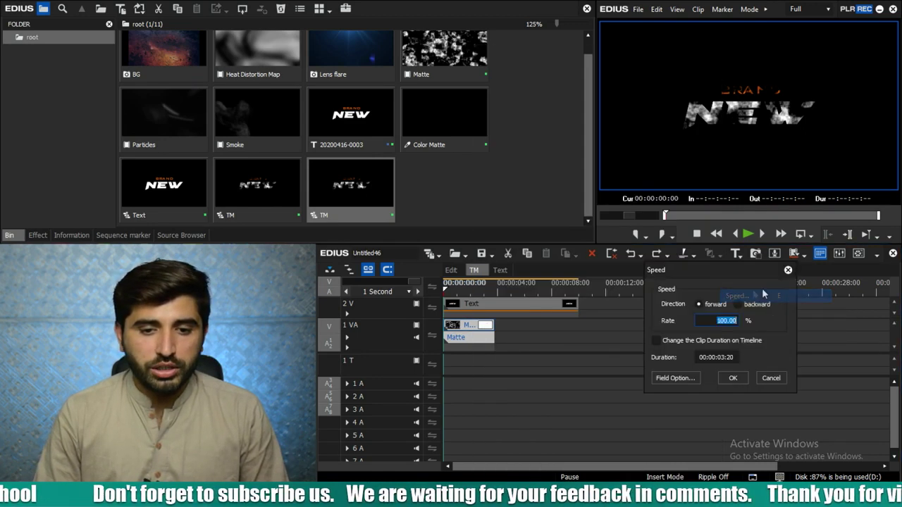
{"action": "left_click", "coordinate": [706, 339]}
{"action": "type", "text": "200"}
{"action": "left_click", "coordinate": [732, 377]}
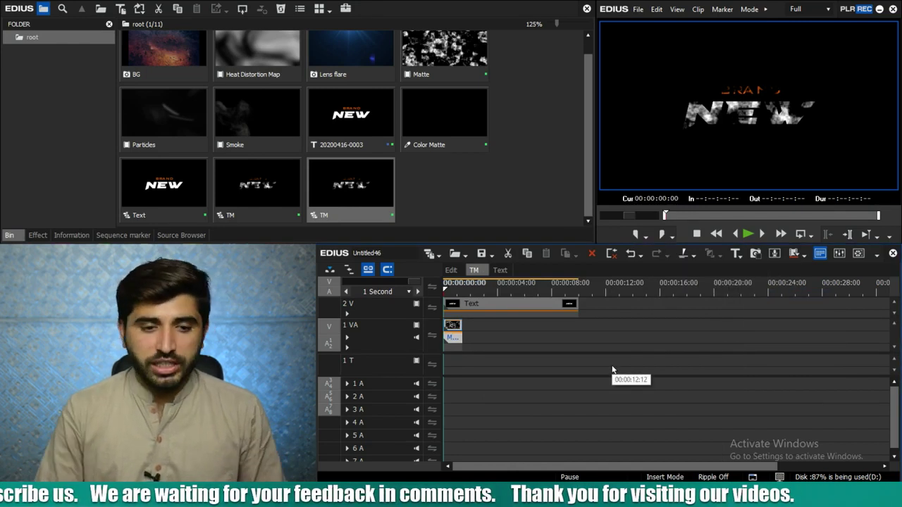
{"action": "key", "text": "ctrl+z"}
Step: Change the Matte clip's speed rate with the option to change the clip duration on the timeline turned off
{"action": "key", "text": "alt+e"}
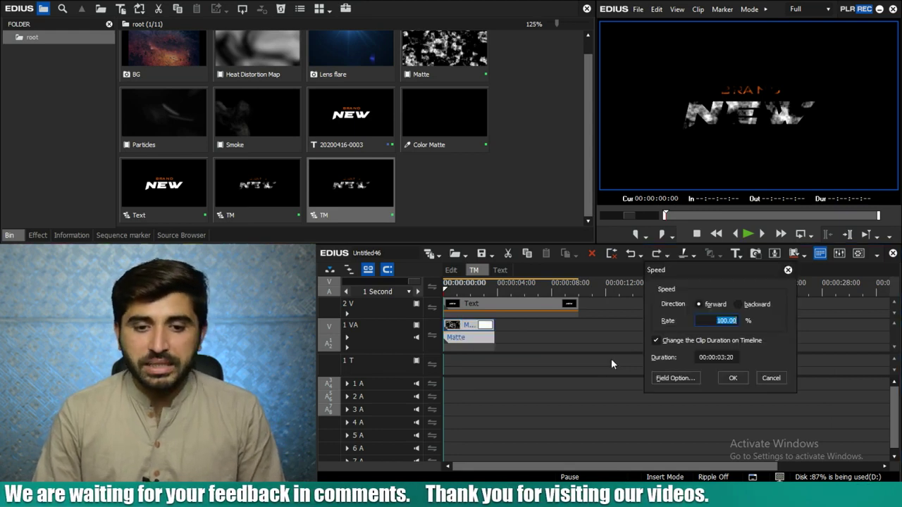
{"action": "left_click", "coordinate": [704, 341]}
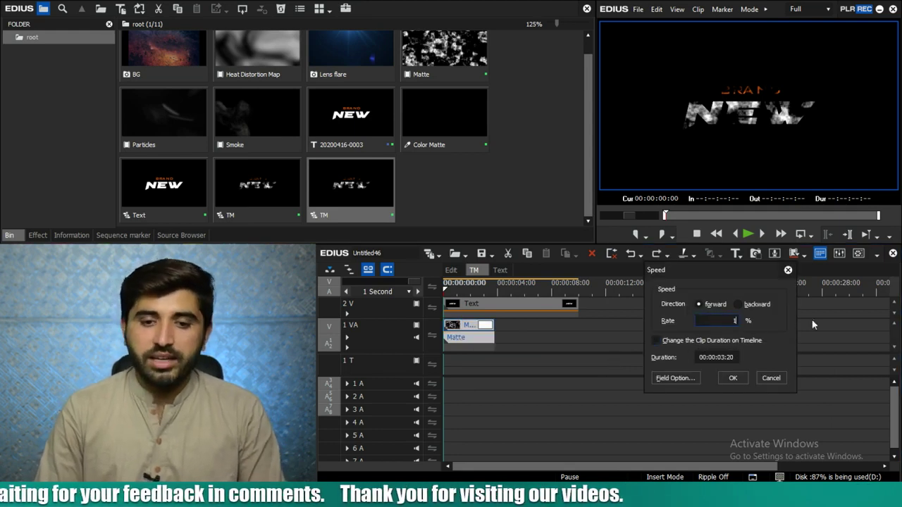
{"action": "key", "text": "Return"}
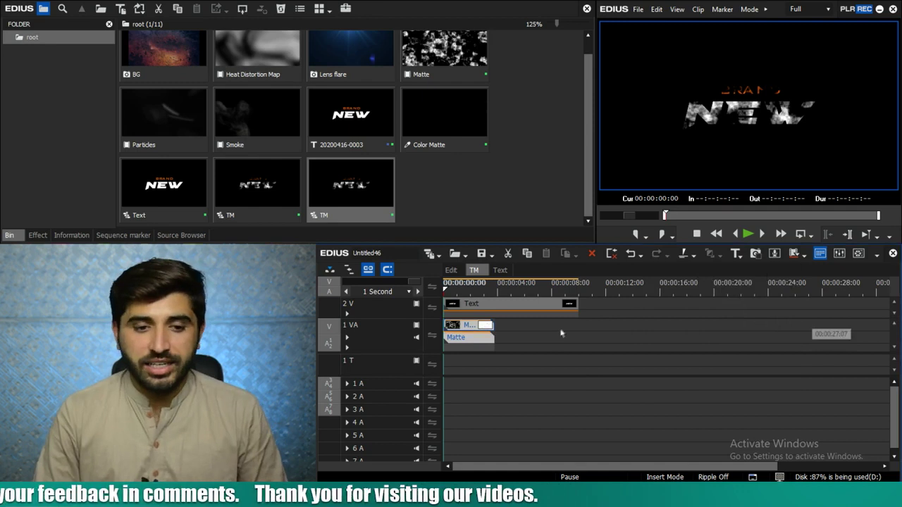
Step: Trim the Text clip on track 2 V to the end of the Matte clip and scrub through the text reveal
{"action": "key", "text": "s"}
{"action": "left_click", "coordinate": [523, 304]}
{"action": "key", "text": "c"}
{"action": "key", "text": "Delete"}
{"action": "key", "text": "Home"}
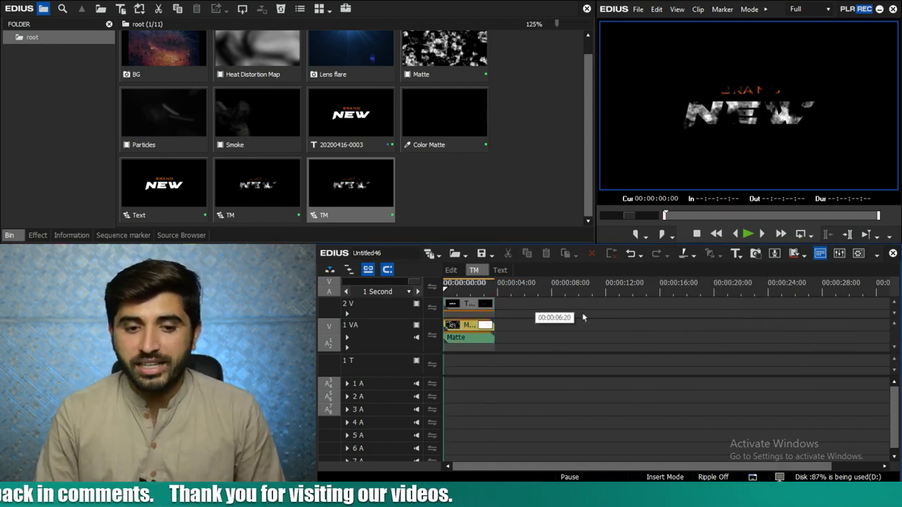
{"action": "scroll", "coordinate": [586, 317], "scroll_direction": "up", "scroll_amount": 3}
{"action": "key", "text": "ctrl+0"}
{"action": "left_click_drag", "start_coordinate": [485, 290], "coordinate": [699, 329]}
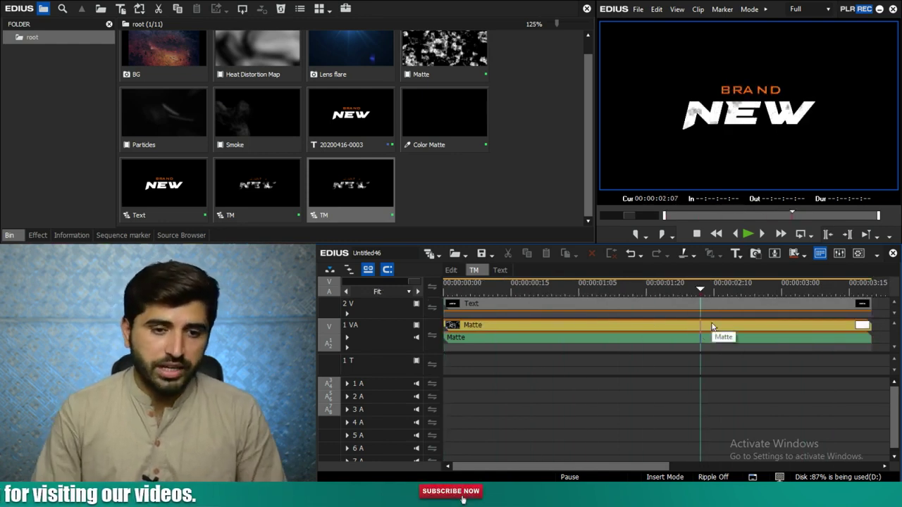
Step: Open the Layouter for the TM clip in the Edit sequence and enable keyframing for the whole layout
{"action": "left_click", "coordinate": [451, 270]}
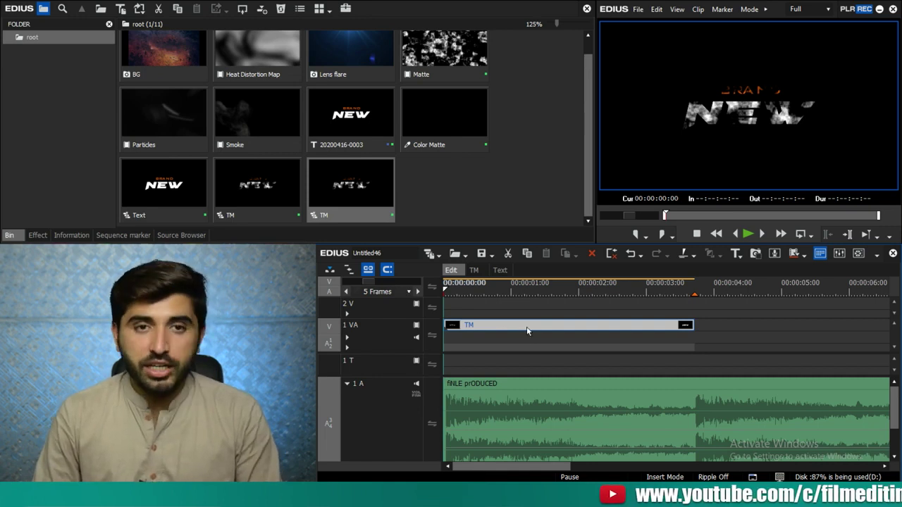
{"action": "key", "text": "F7"}
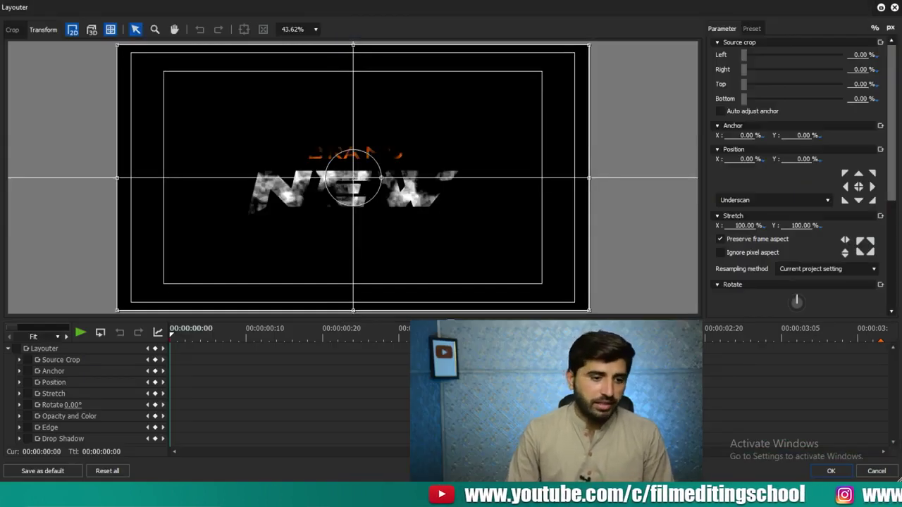
{"action": "left_click", "coordinate": [9, 349]}
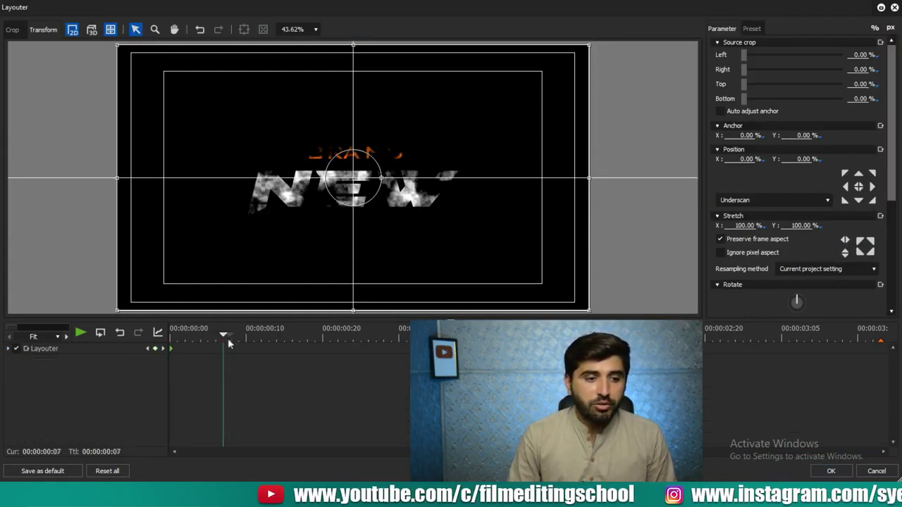
Step: Add a Layouter keyframe for the TM clip at 00:00:00:10
{"action": "left_click_drag", "start_coordinate": [228, 338], "coordinate": [246, 345]}
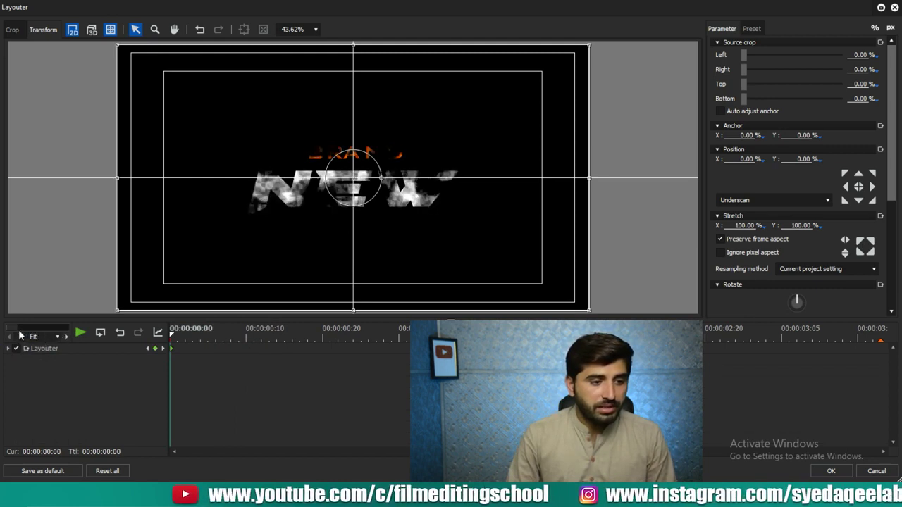
{"action": "left_click_drag", "start_coordinate": [12, 328], "coordinate": [3, 328]}
{"action": "left_click_drag", "start_coordinate": [184, 338], "coordinate": [309, 361]}
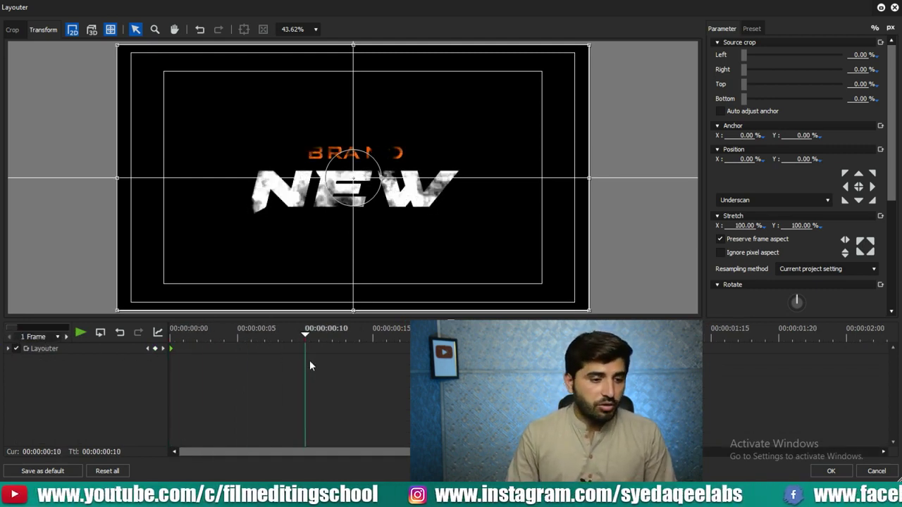
Step: Set the TM clip's stretch to 250% in X and Y at the first keyframe, 00:00:00:00
{"action": "left_click", "coordinate": [172, 338]}
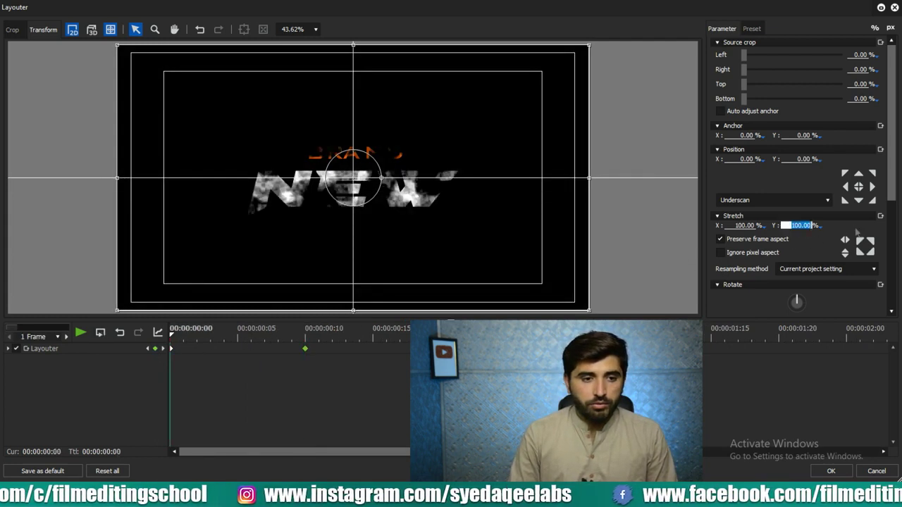
{"action": "type", "text": "150"}
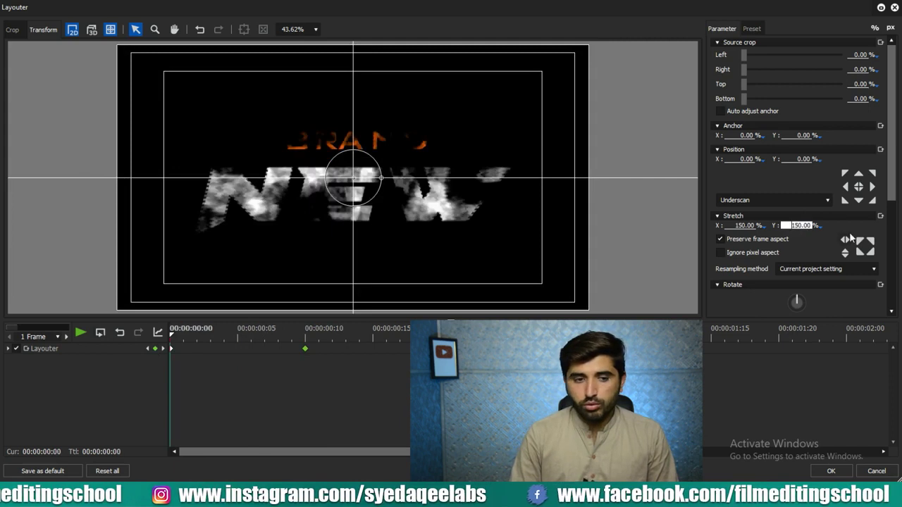
{"action": "type", "text": "250"}
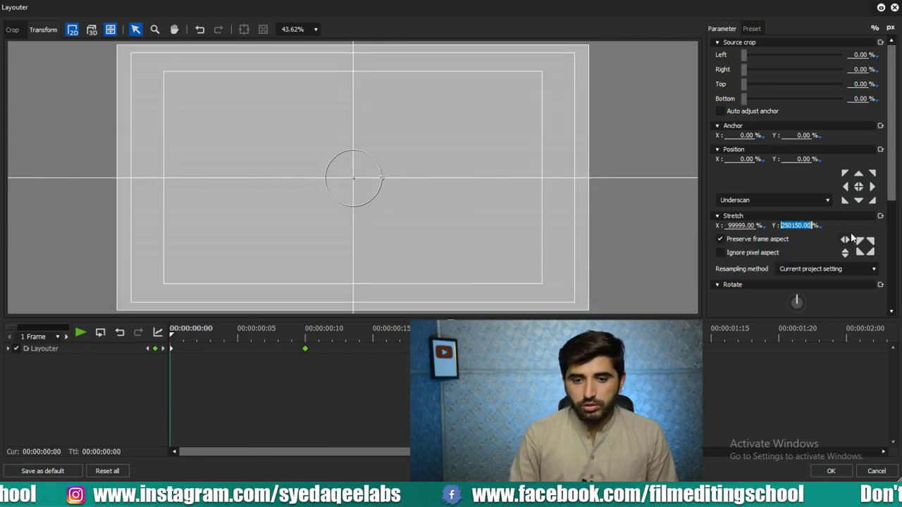
{"action": "type", "text": "250"}
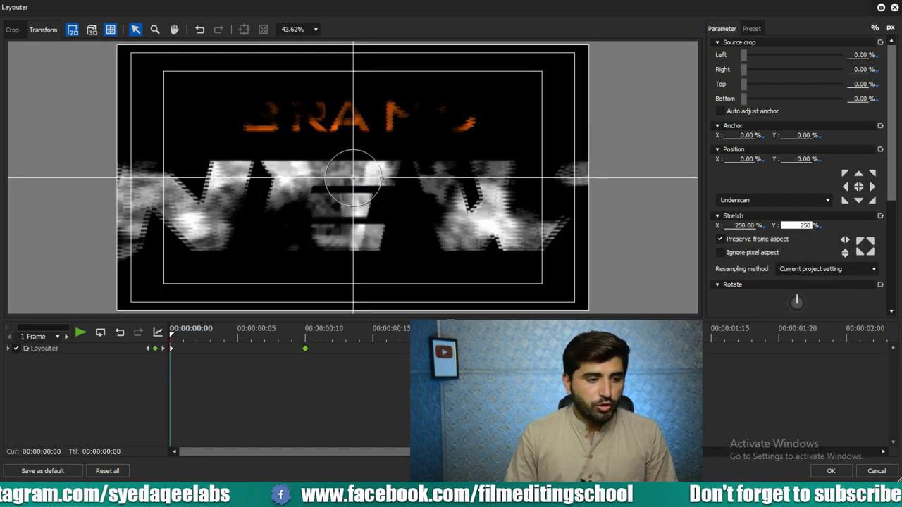
Step: Set the TM clip's stretch to 105% in X and Y at the end of the clip, 00:00:03:18
{"action": "left_click_drag", "start_coordinate": [238, 334], "coordinate": [887, 348]}
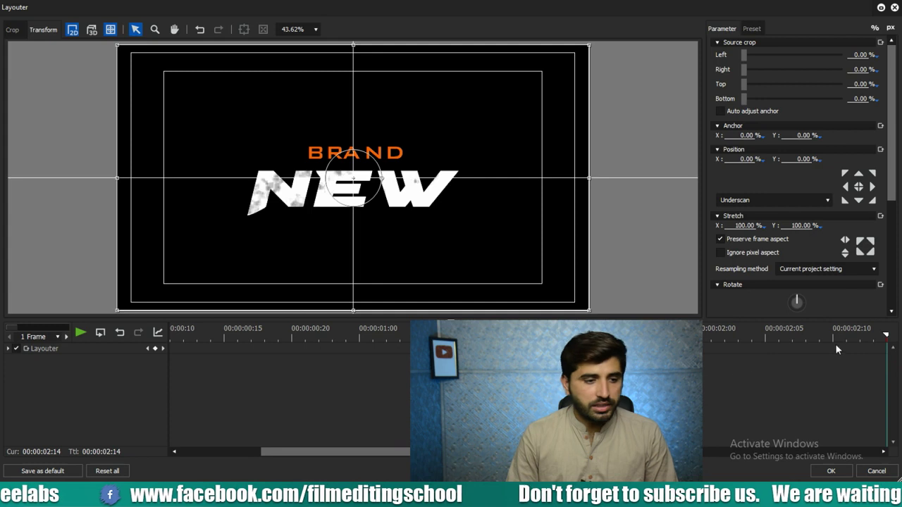
{"action": "left_click", "coordinate": [37, 338]}
{"action": "left_click_drag", "start_coordinate": [857, 338], "coordinate": [895, 343]}
{"action": "double_click", "coordinate": [798, 225]}
{"action": "type", "text": "105"}
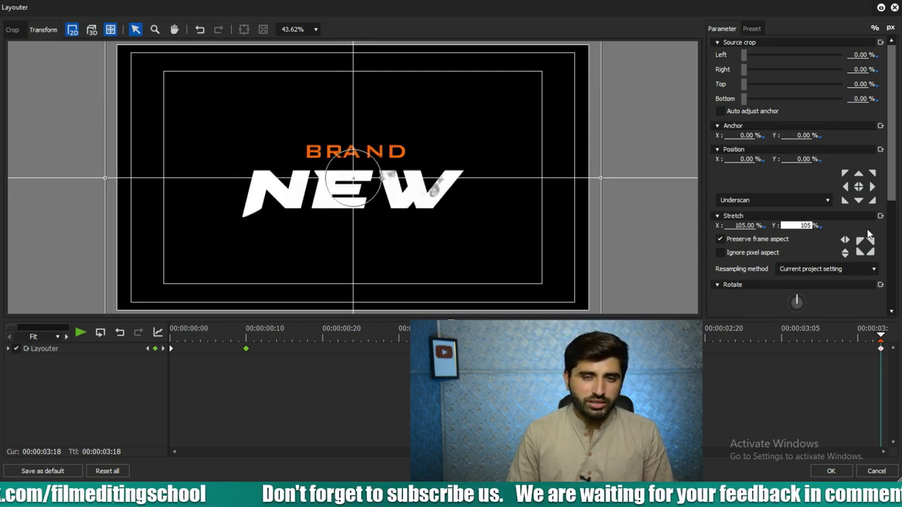
Step: Apply the TM clip's layout changes and play back its scale animation from the start of the timeline
{"action": "left_click", "coordinate": [831, 471]}
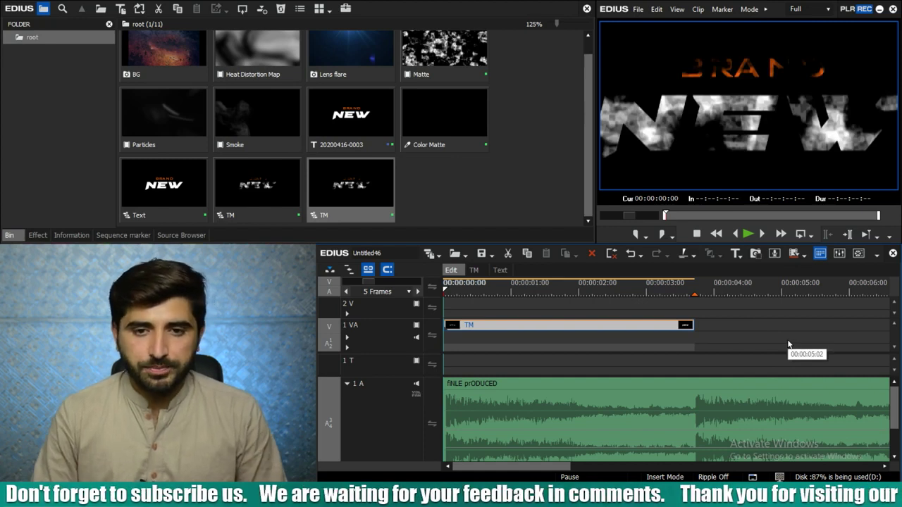
{"action": "key", "text": "space"}
{"action": "key", "text": "Home"}
{"action": "key", "text": "space"}
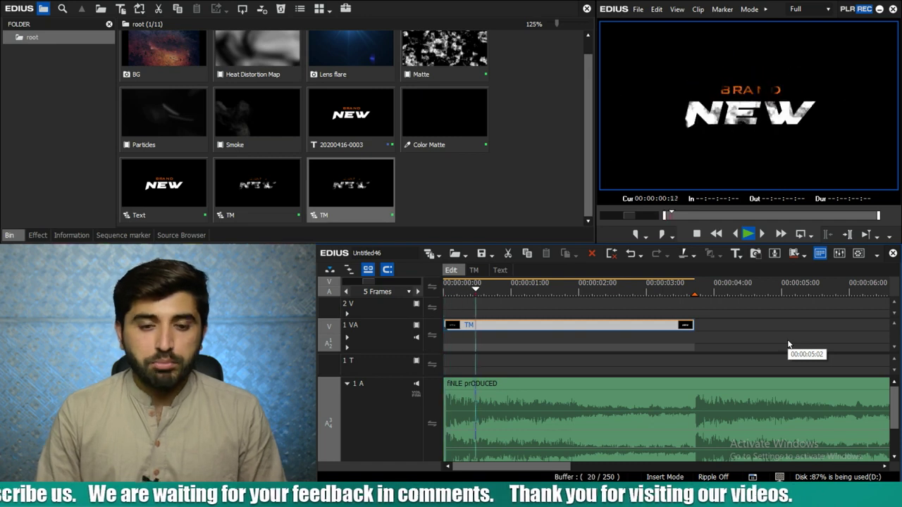
{"action": "key", "text": "space"}
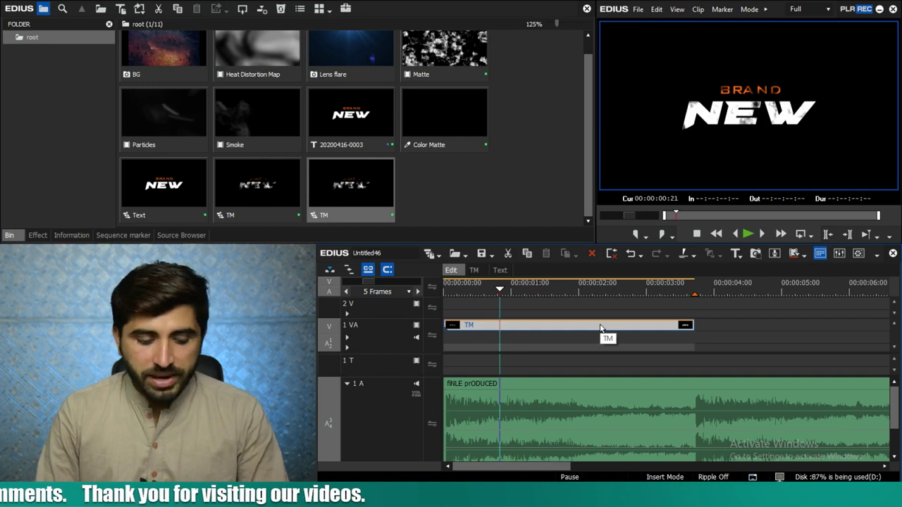
Step: In the TM clip's Layouter, move the middle keyframe to 00:00:00:05 and apply the change
{"action": "key", "text": "F7"}
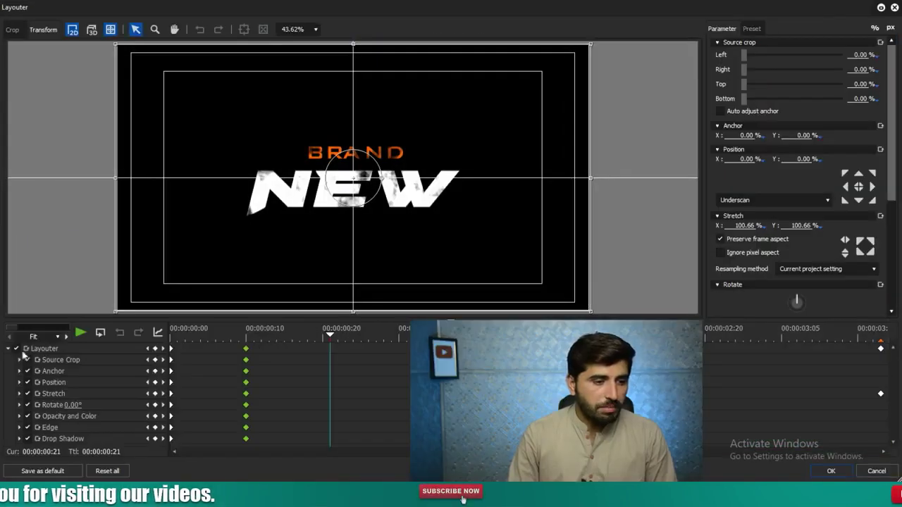
{"action": "left_click", "coordinate": [8, 348]}
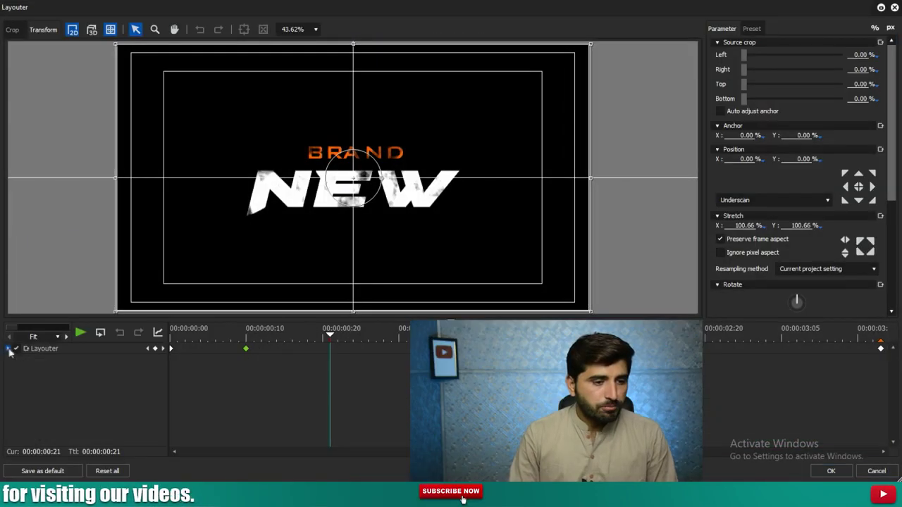
{"action": "left_click_drag", "start_coordinate": [240, 340], "coordinate": [15, 330]}
{"action": "left_click", "coordinate": [206, 336]}
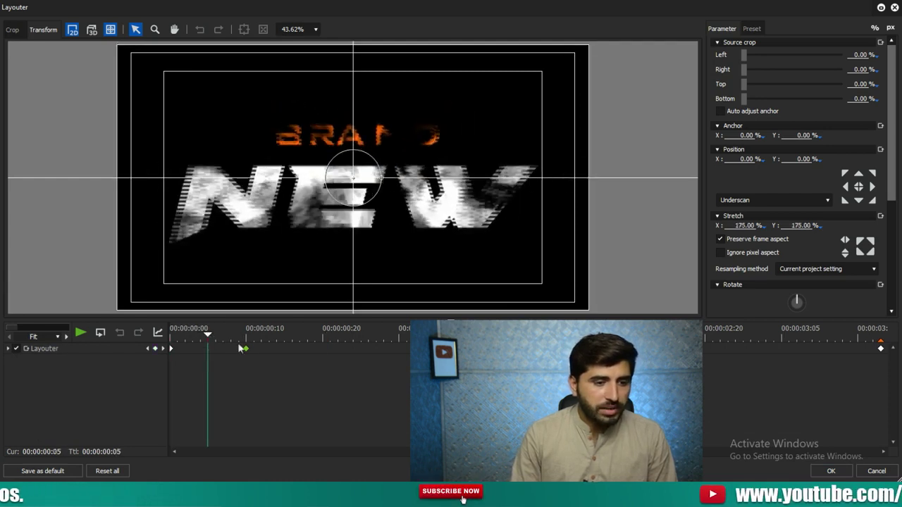
{"action": "left_click_drag", "start_coordinate": [243, 352], "coordinate": [207, 349]}
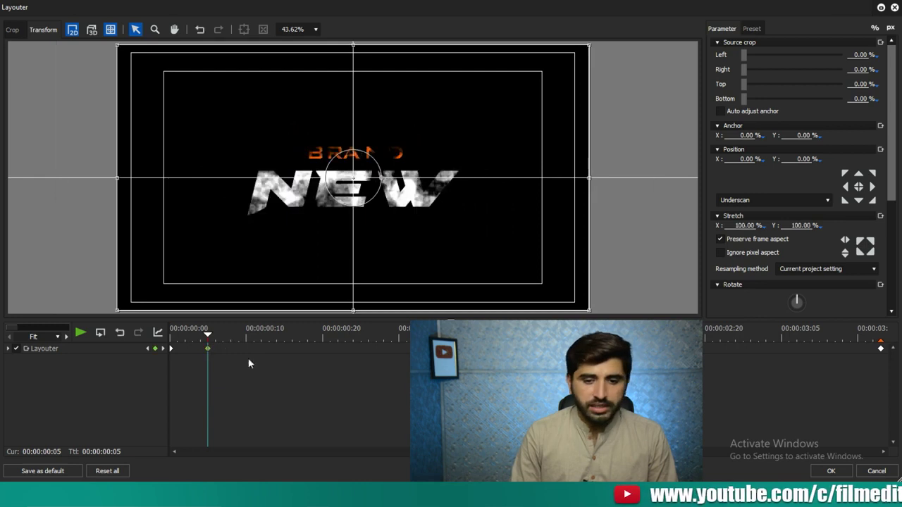
{"action": "left_click", "coordinate": [830, 471]}
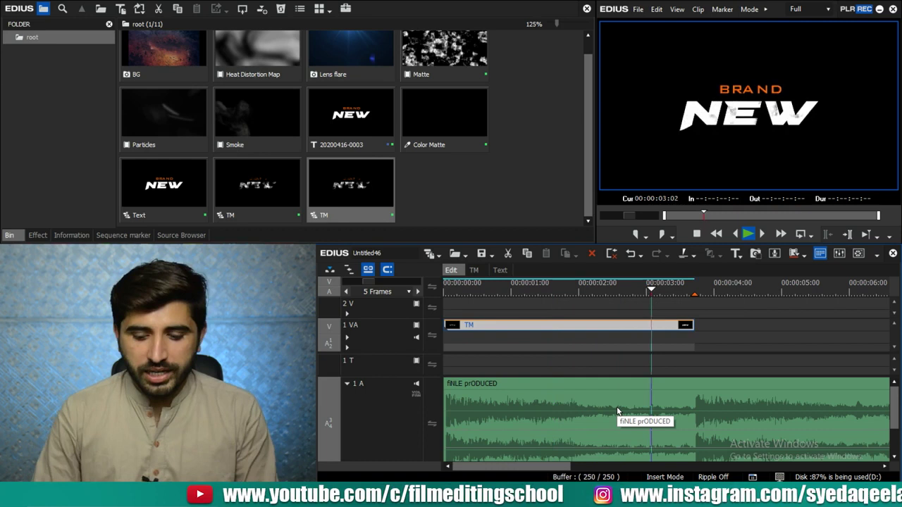
Step: Move the TM clip up to track 2 V and add four video tracks above it
{"action": "left_click_drag", "start_coordinate": [501, 325], "coordinate": [502, 307]}
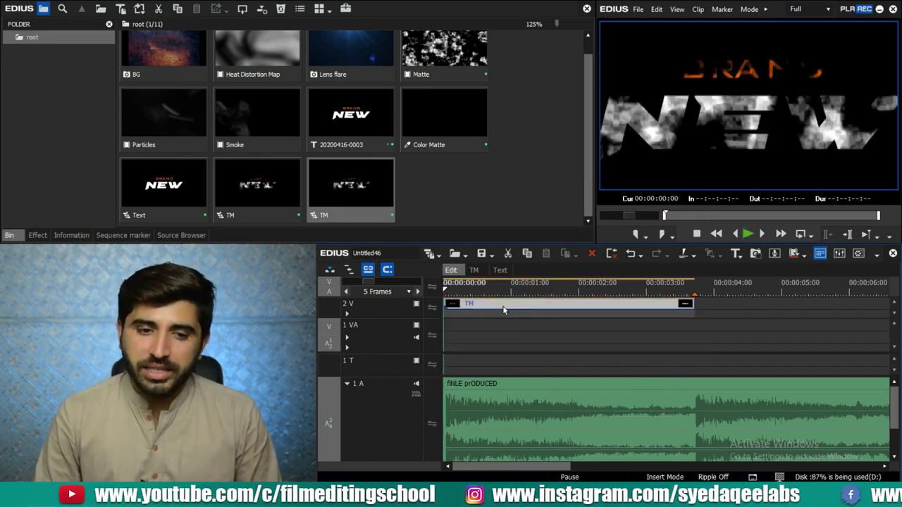
{"action": "right_click", "coordinate": [400, 307]}
{"action": "mouse_move", "coordinate": [493, 212]}
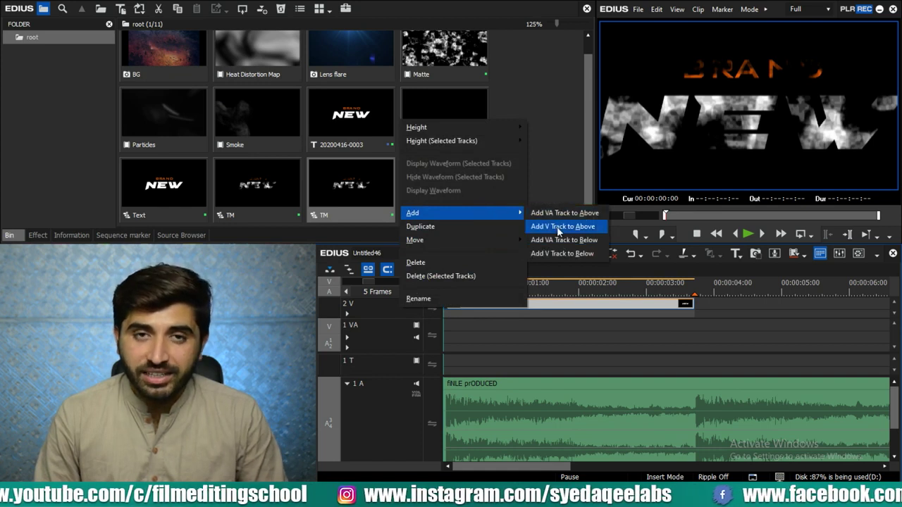
{"action": "left_click", "coordinate": [560, 225]}
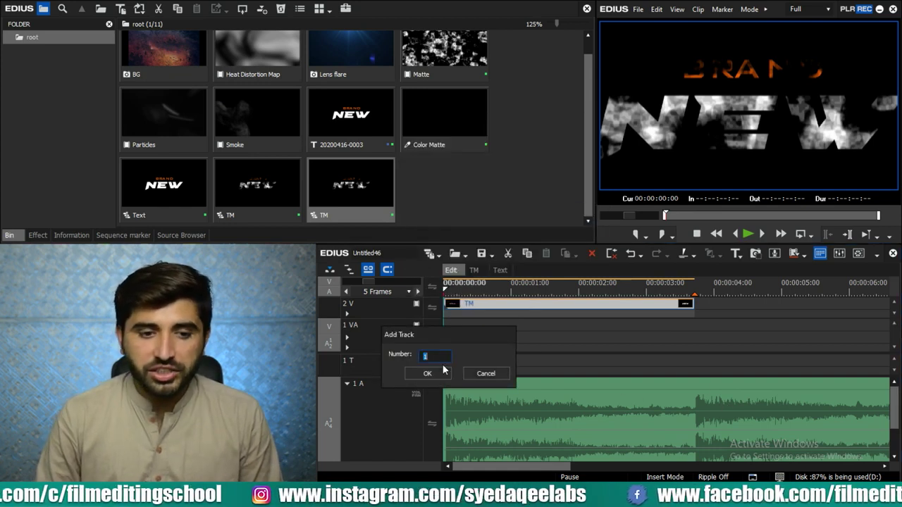
{"action": "key", "text": "Return"}
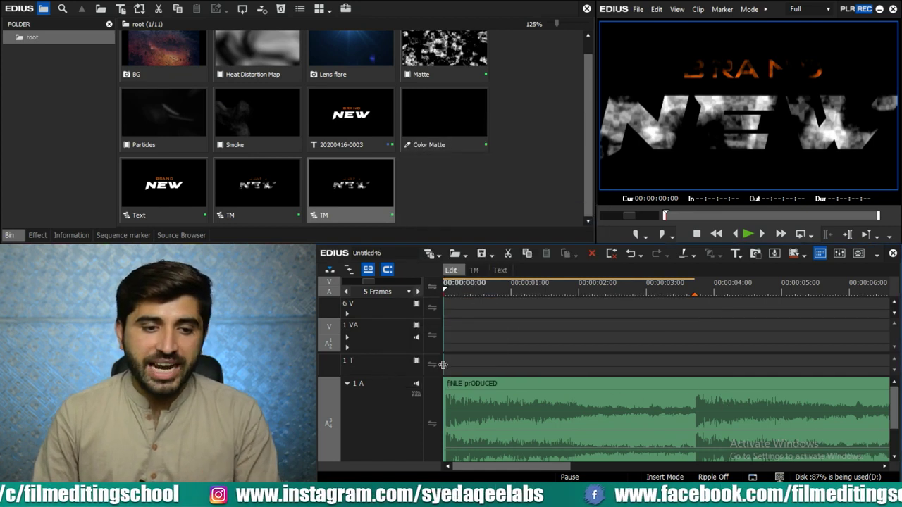
Step: Delete the empty 1 VA and 1 T tracks, and move the TM clip up to track 2 V
{"action": "right_click", "coordinate": [372, 339]}
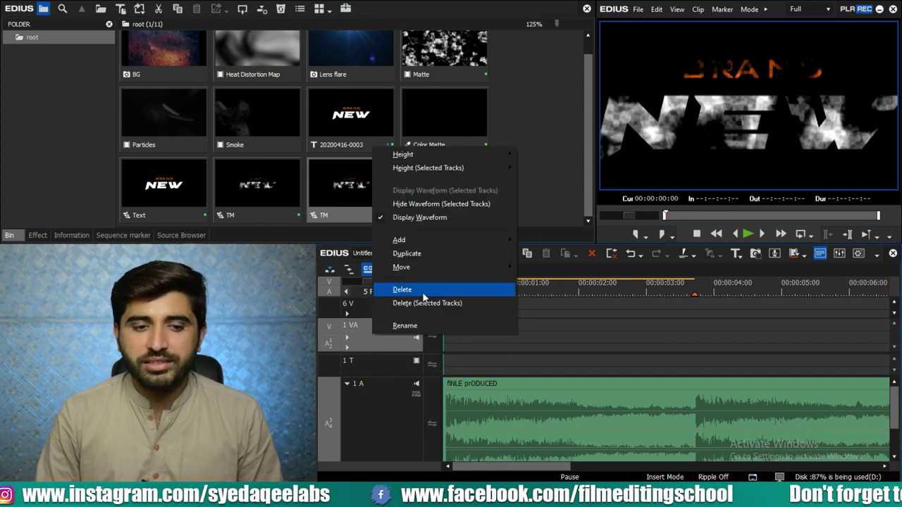
{"action": "left_click", "coordinate": [428, 289]}
{"action": "right_click", "coordinate": [382, 354]}
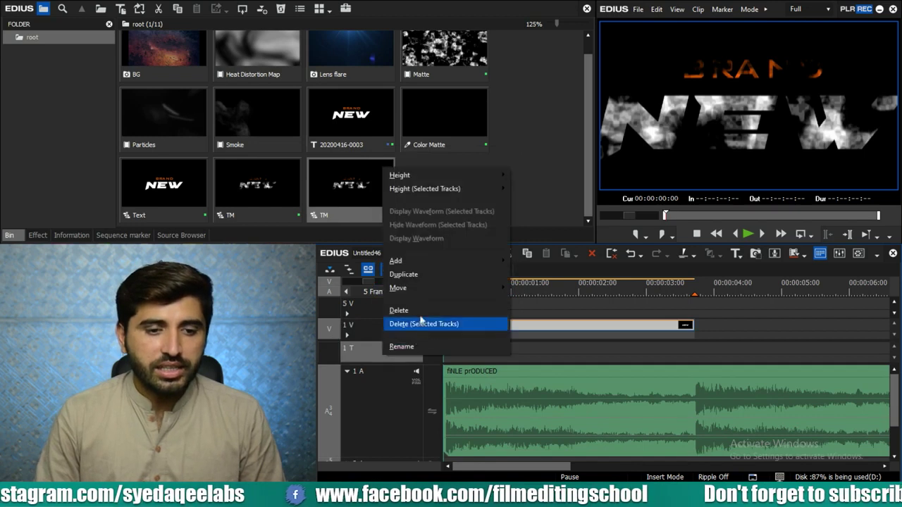
{"action": "left_click", "coordinate": [418, 305]}
{"action": "left_click_drag", "start_coordinate": [498, 342], "coordinate": [497, 435]}
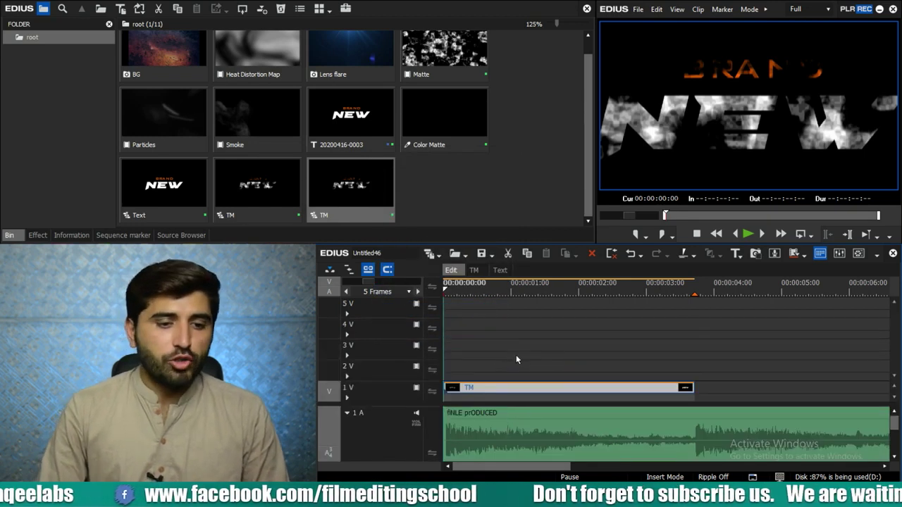
{"action": "left_click_drag", "start_coordinate": [494, 389], "coordinate": [496, 366]}
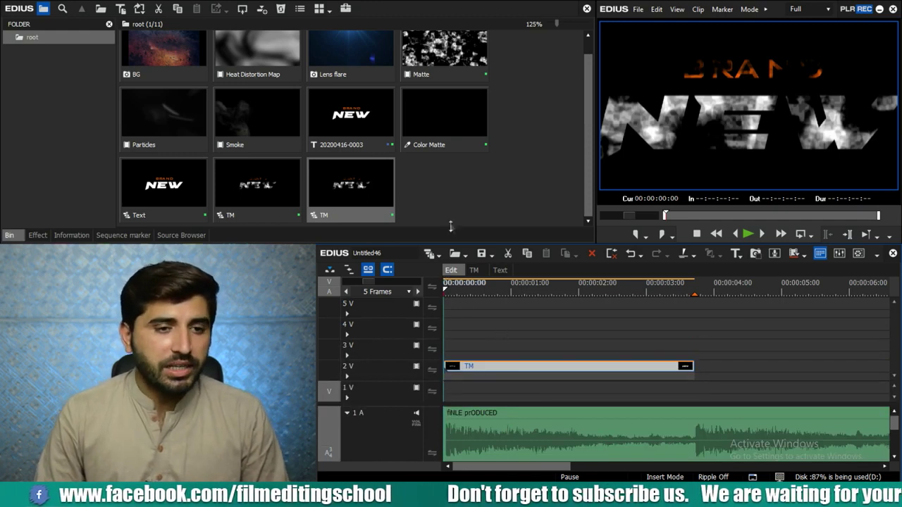
Step: Try the BG image as a background on track 1 V, trimmed to the end of the TM clip
{"action": "scroll", "coordinate": [475, 194], "scroll_direction": "up", "scroll_amount": 1}
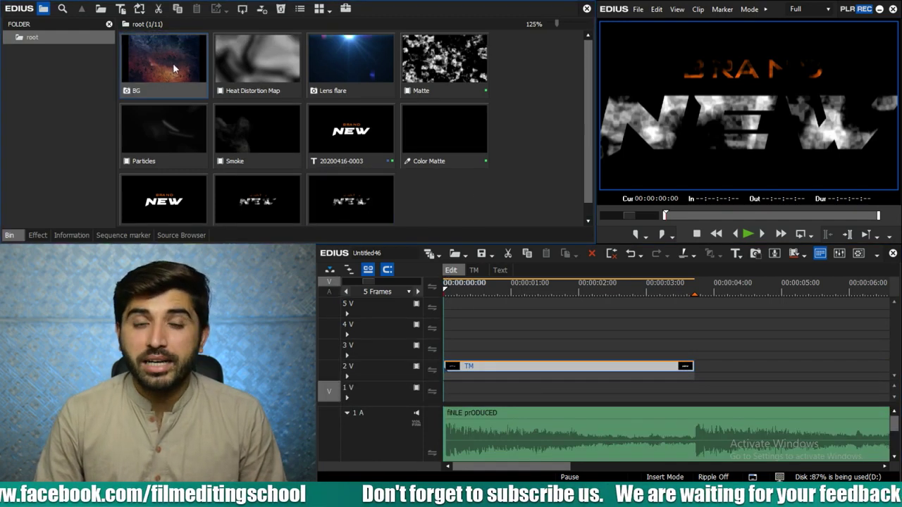
{"action": "left_click_drag", "start_coordinate": [204, 70], "coordinate": [750, 387]}
{"action": "key", "text": "c"}
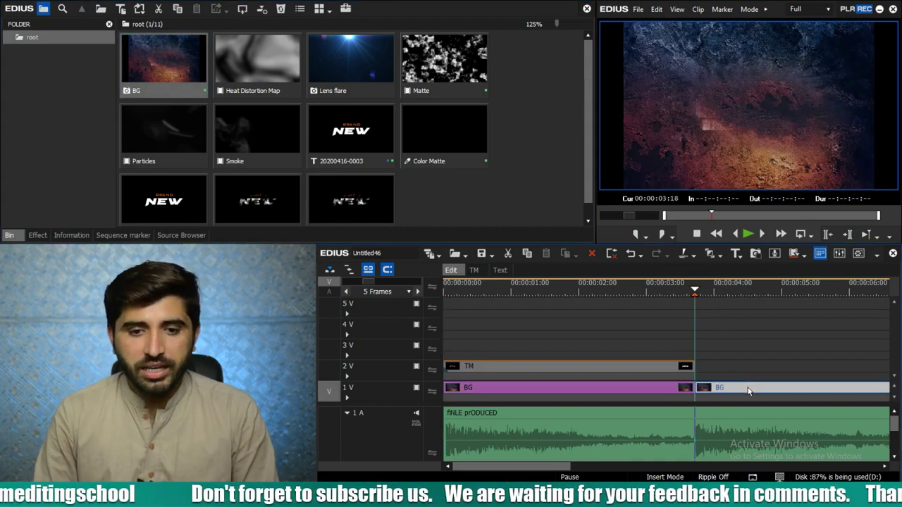
{"action": "key", "text": "Delete"}
{"action": "left_click", "coordinate": [569, 290]}
{"action": "left_click", "coordinate": [606, 384]}
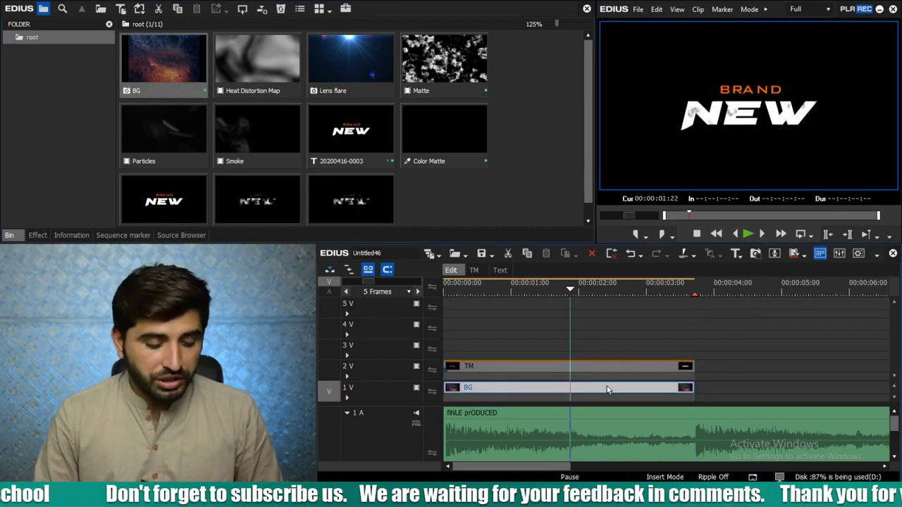
{"action": "key", "text": "Delete"}
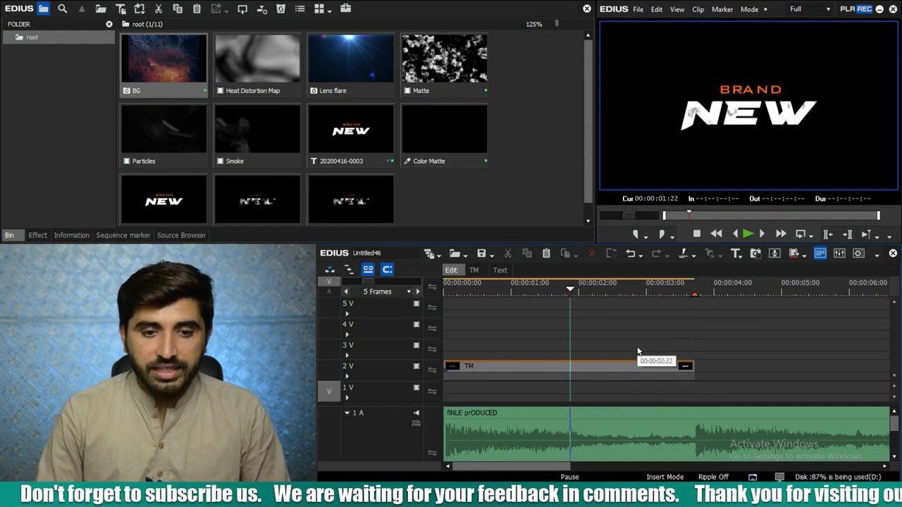
Step: Create a new sequence with the BG image on track 2 V and stretch it to about 163.80% to fill the frame
{"action": "key", "text": "ctrl+shift+n"}
{"action": "left_click_drag", "start_coordinate": [163, 49], "coordinate": [534, 310]}
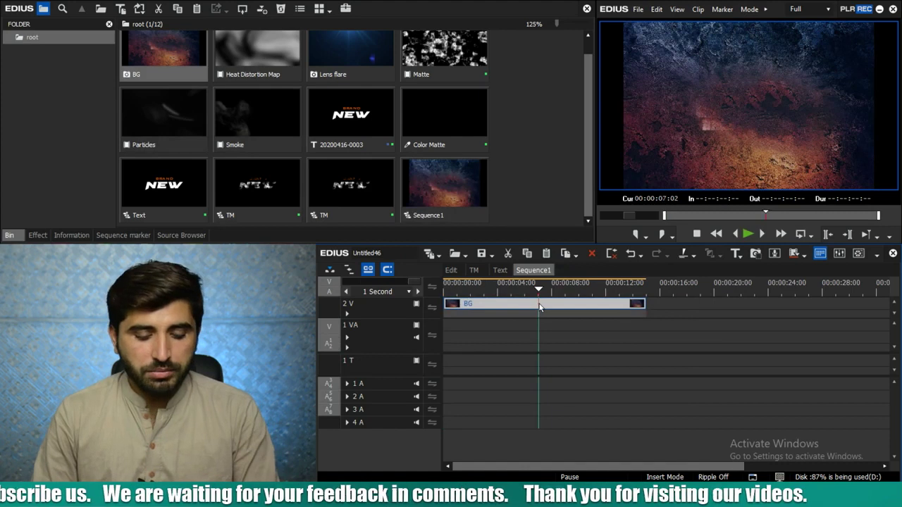
{"action": "key", "text": "F7"}
{"action": "left_click_drag", "start_coordinate": [552, 179], "coordinate": [589, 181]}
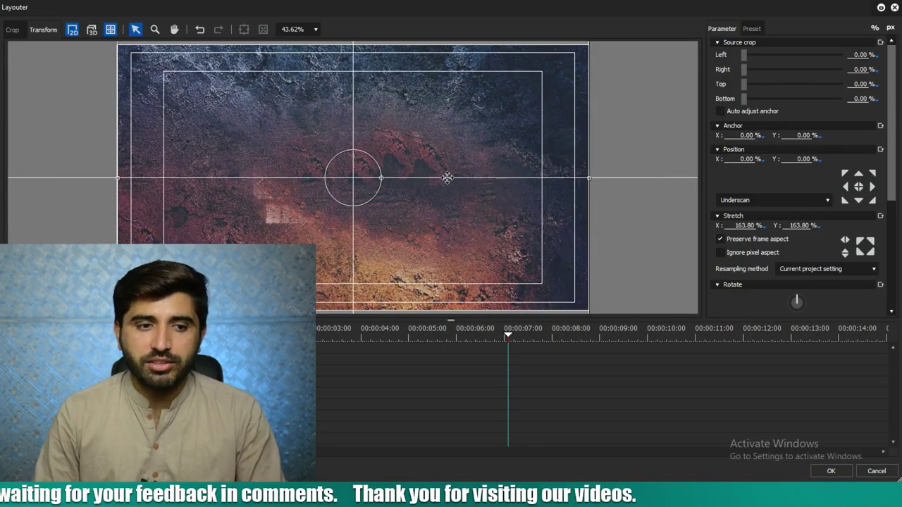
{"action": "left_click", "coordinate": [831, 472]}
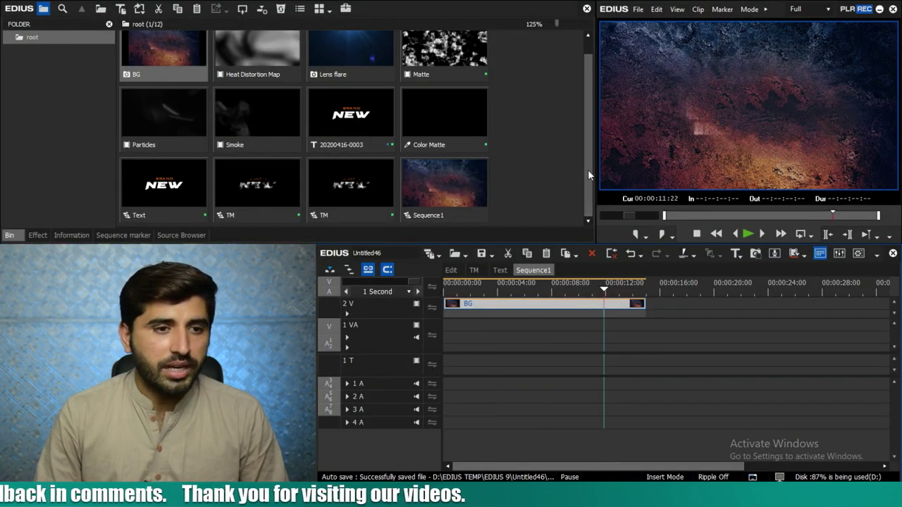
Step: Place the Heat Distortion Map clip at the start of track 1 VA beneath BG and scrub through it
{"action": "scroll", "coordinate": [589, 174], "scroll_direction": "up", "scroll_amount": 1}
{"action": "left_click_drag", "start_coordinate": [297, 67], "coordinate": [729, 344]}
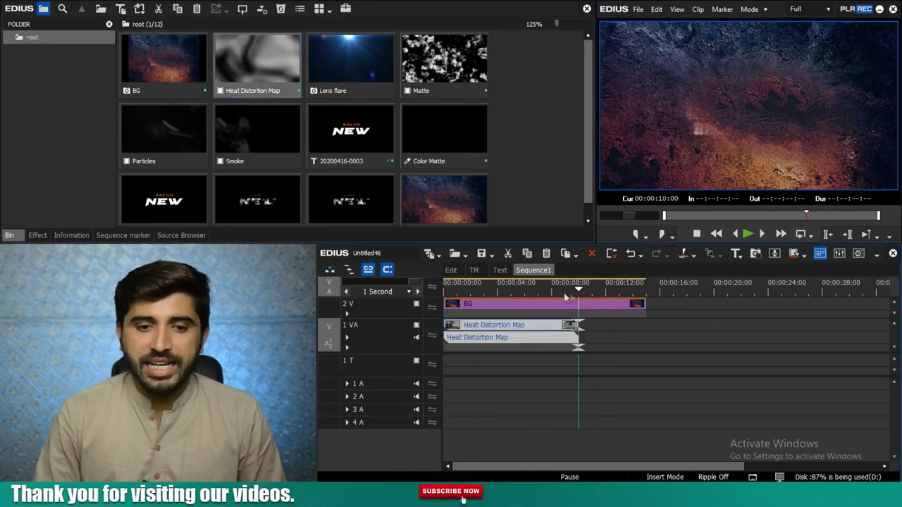
{"action": "left_click", "coordinate": [445, 292]}
{"action": "left_click_drag", "start_coordinate": [582, 317], "coordinate": [481, 319]}
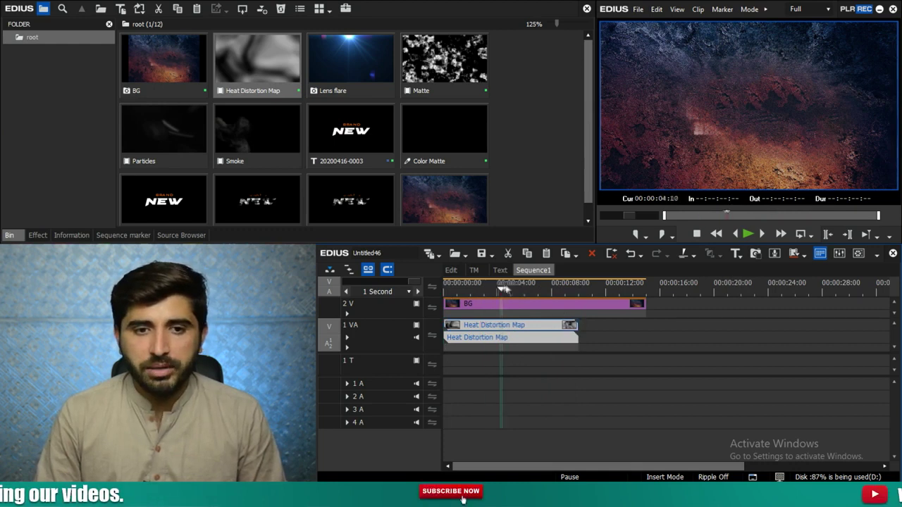
Step: Stretch the BG clip slightly beyond the frame edges in the Layouter and apply it
{"action": "left_click", "coordinate": [562, 307]}
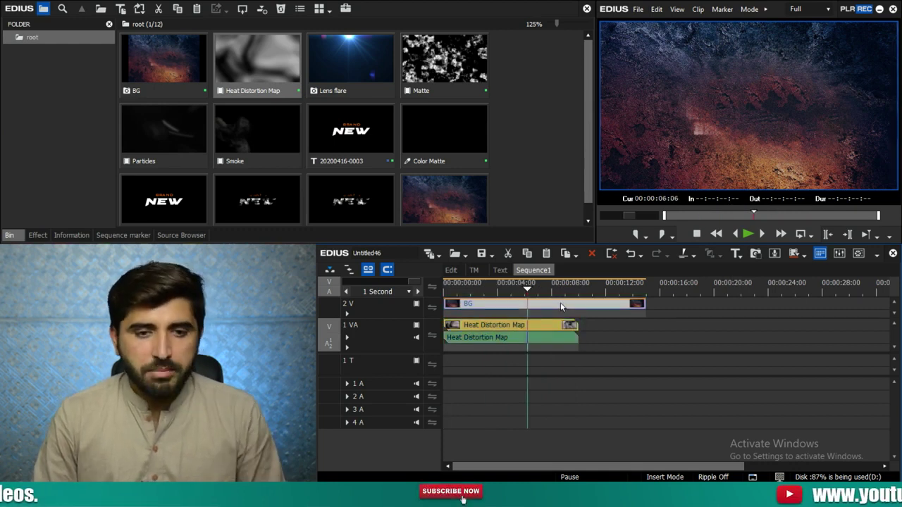
{"action": "key", "text": "F7"}
{"action": "left_click_drag", "start_coordinate": [591, 184], "coordinate": [600, 181]}
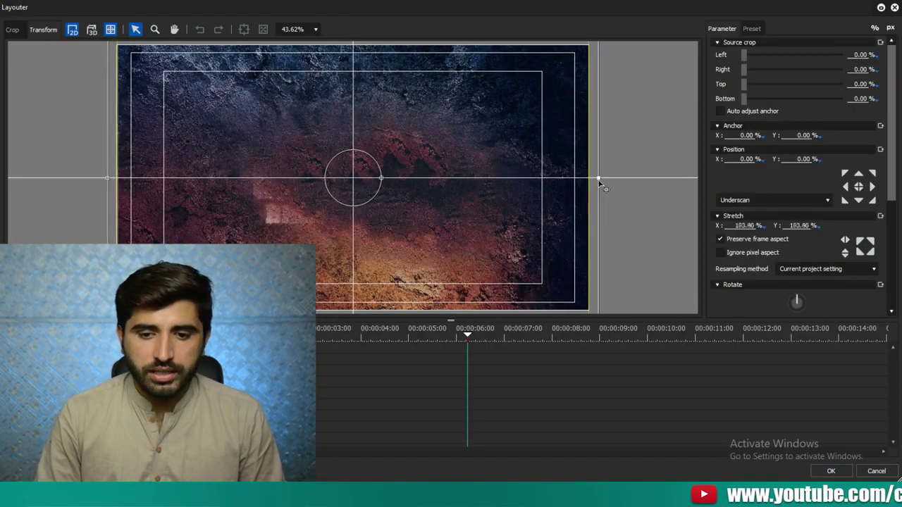
{"action": "left_click", "coordinate": [831, 471]}
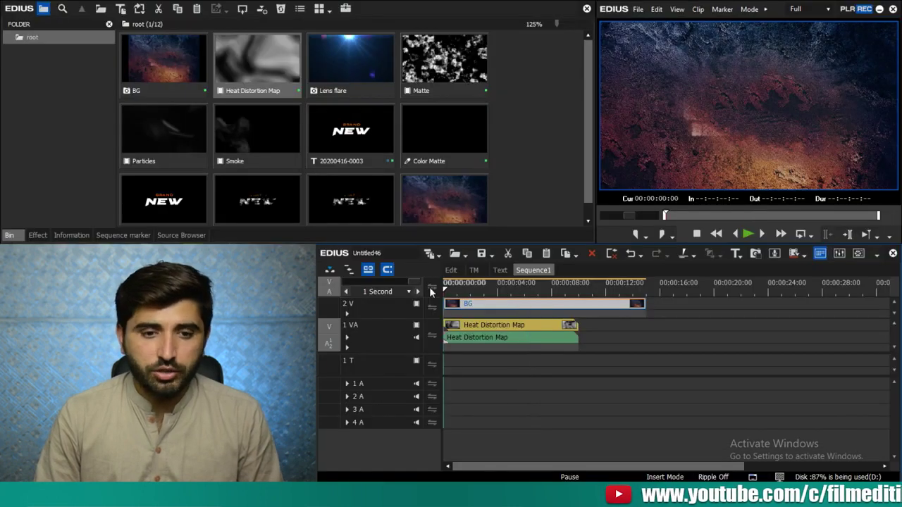
Step: Cut the BG clip at the end of the Heat Distortion Map clip and delete the excess
{"action": "key", "text": "c"}
{"action": "left_click", "coordinate": [609, 305]}
{"action": "key", "text": "Delete"}
{"action": "key", "text": "Home"}
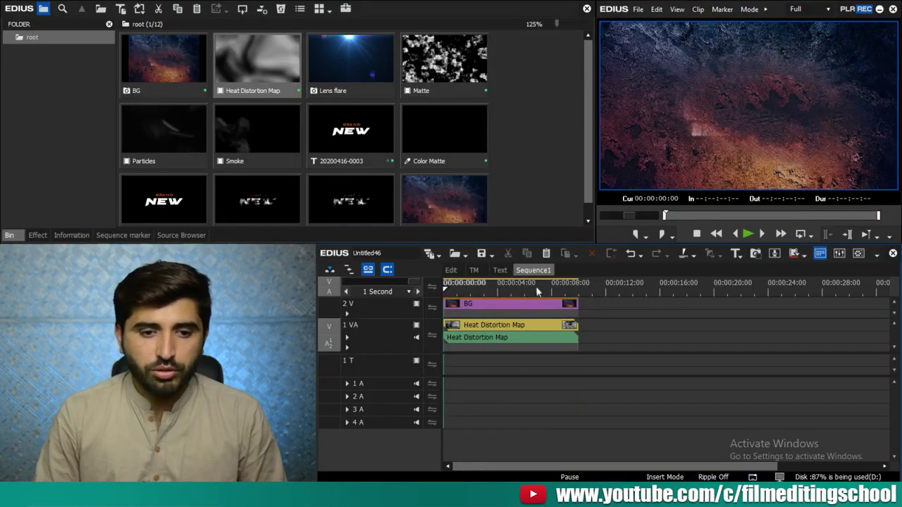
{"action": "scroll", "coordinate": [492, 291], "scroll_direction": "up", "scroll_amount": 1}
{"action": "key", "text": "Home"}
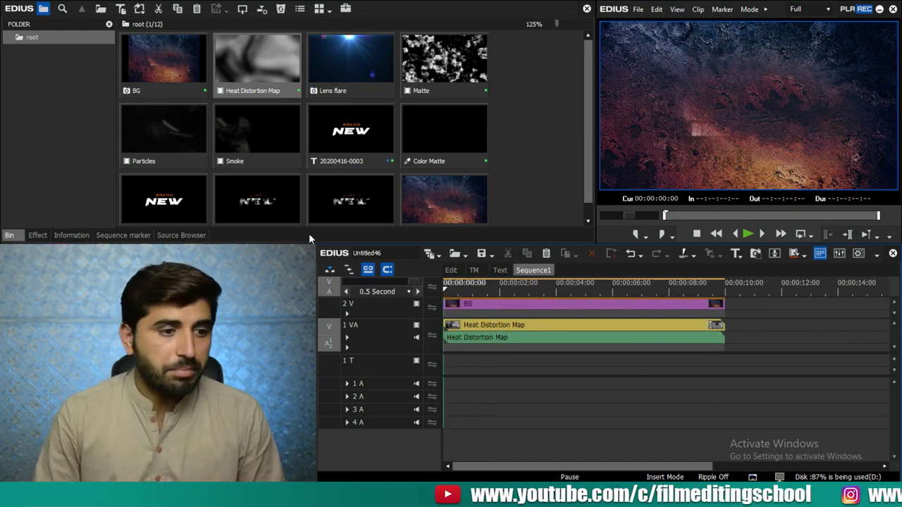
Step: Try the Overlay blend on the BG clip and preview it over the Heat Distortion Map
{"action": "left_click", "coordinate": [37, 235]}
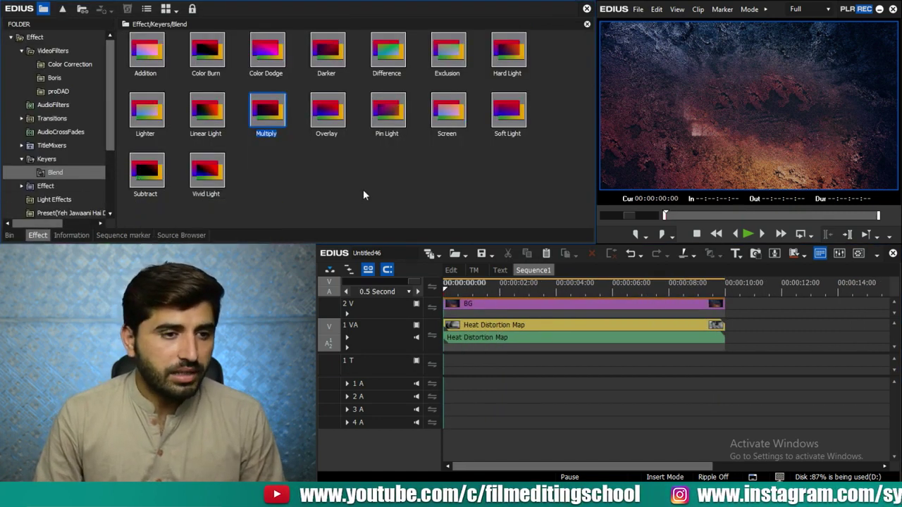
{"action": "left_click_drag", "start_coordinate": [330, 113], "coordinate": [541, 314]}
{"action": "mouse_move", "coordinate": [483, 291]}
{"action": "left_mouse_down"}
{"action": "mouse_move", "coordinate": [590, 292]}
{"action": "mouse_move", "coordinate": [497, 292]}
{"action": "left_mouse_up"}
{"action": "key", "text": "Delete"}
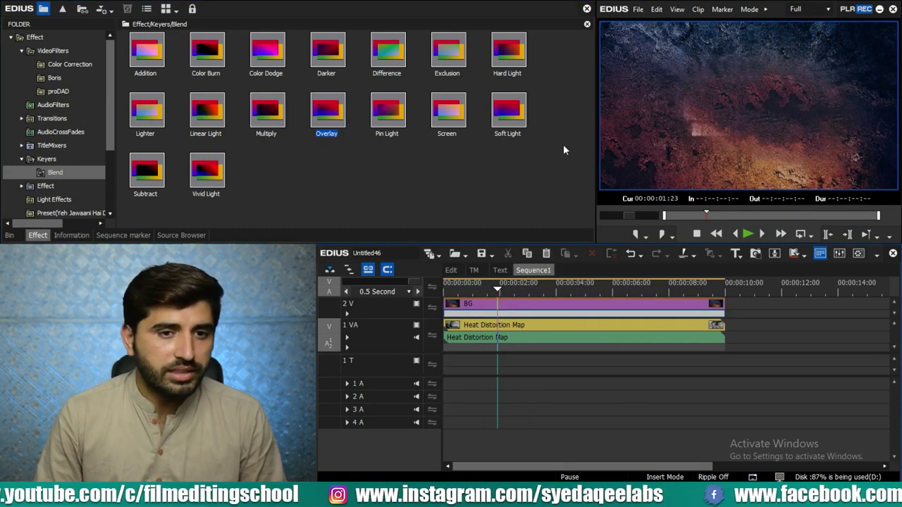
Step: Try the Hard Light blend on the BG clip and check it at another point in the timeline
{"action": "left_click_drag", "start_coordinate": [507, 50], "coordinate": [509, 312]}
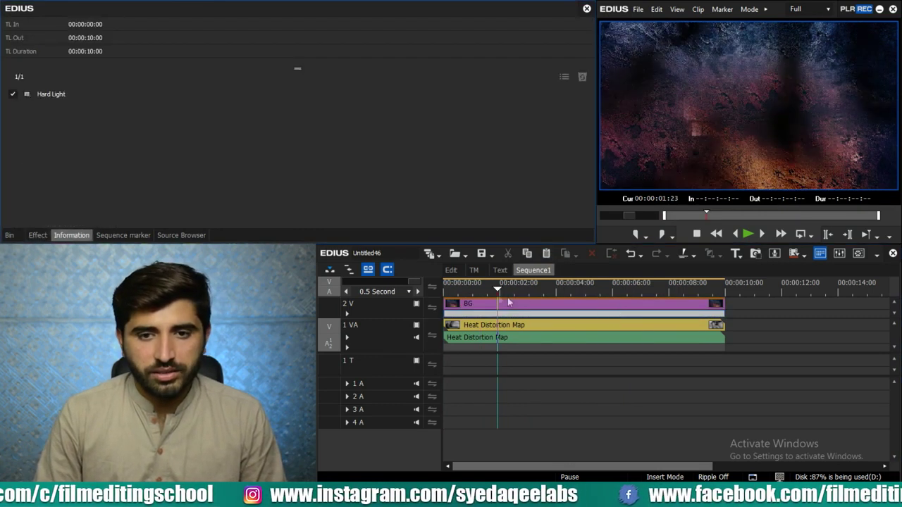
{"action": "left_click", "coordinate": [613, 293]}
{"action": "left_click", "coordinate": [66, 94]}
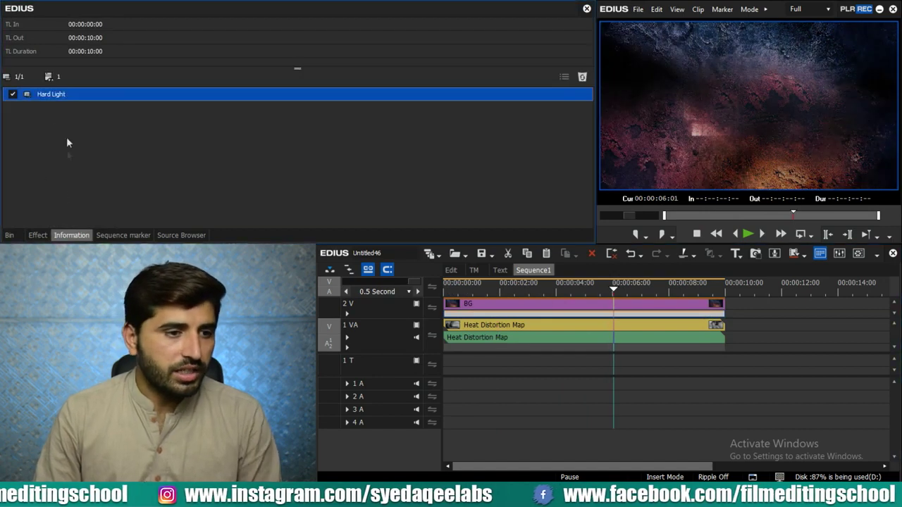
{"action": "key", "text": "Delete"}
Step: Apply the Subtract blend to the BG clip and scrub back toward the start to preview it
{"action": "left_click", "coordinate": [38, 235]}
{"action": "left_click_drag", "start_coordinate": [158, 179], "coordinate": [587, 314]}
{"action": "left_click_drag", "start_coordinate": [535, 285], "coordinate": [458, 285]}
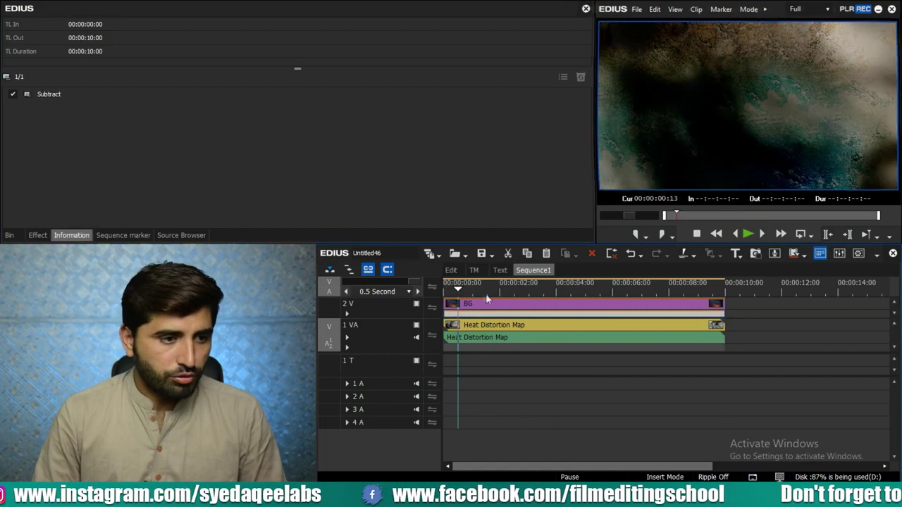
Step: Try the Soft Light blend on the BG clip in place of Subtract, checking it at 00:00:06:01, and undo it
{"action": "left_click", "coordinate": [613, 286]}
{"action": "left_click", "coordinate": [38, 236]}
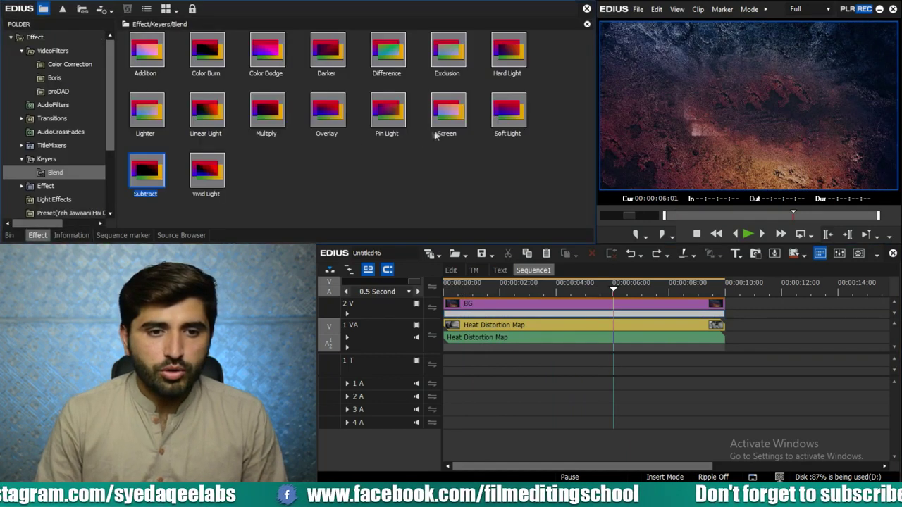
{"action": "left_click_drag", "start_coordinate": [511, 111], "coordinate": [570, 303]}
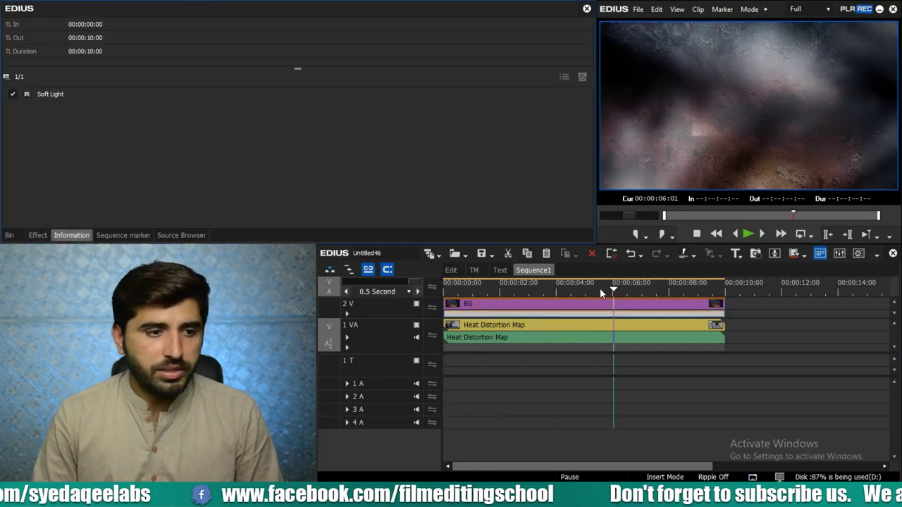
{"action": "key", "text": "ctrl+z"}
Step: Try the Screen blend on the BG clip over the Heat Distortion Map, and undo it
{"action": "left_click", "coordinate": [37, 236]}
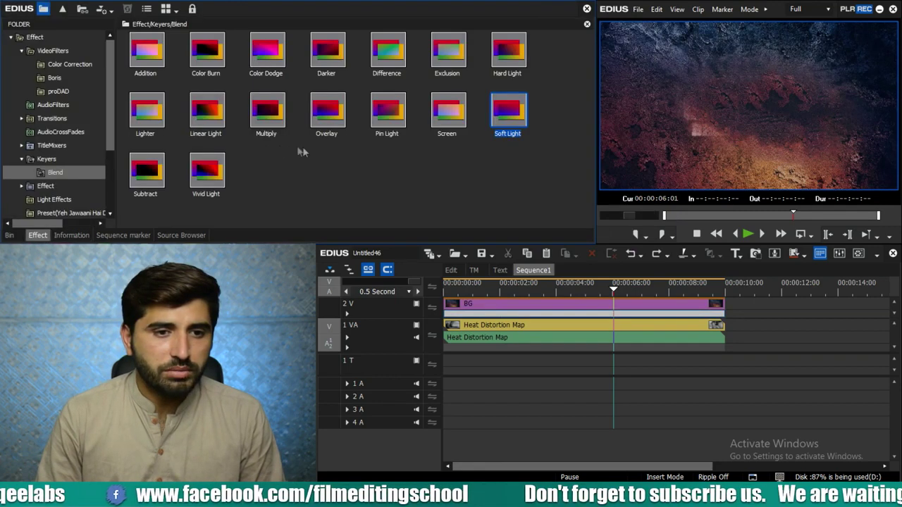
{"action": "left_click_drag", "start_coordinate": [447, 110], "coordinate": [553, 307]}
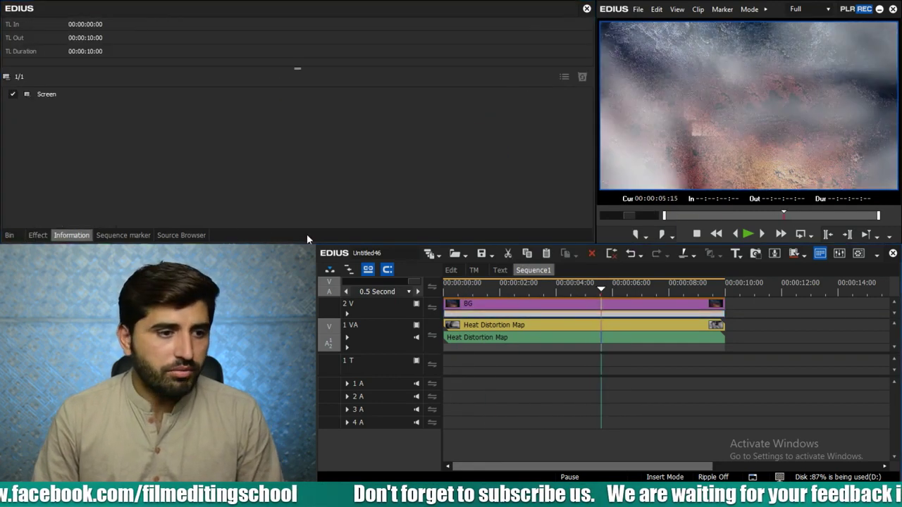
{"action": "key", "text": "ctrl+z"}
Step: Try the Multiply blend on the BG clip, play it from the start of the timeline, and undo it
{"action": "left_click", "coordinate": [37, 236]}
{"action": "left_click_drag", "start_coordinate": [266, 110], "coordinate": [554, 304]}
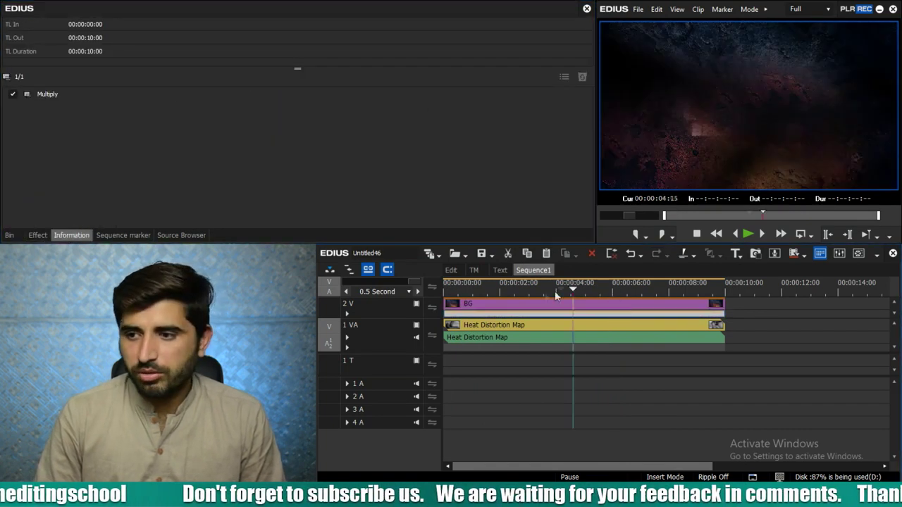
{"action": "key", "text": "Home"}
{"action": "key", "text": "space"}
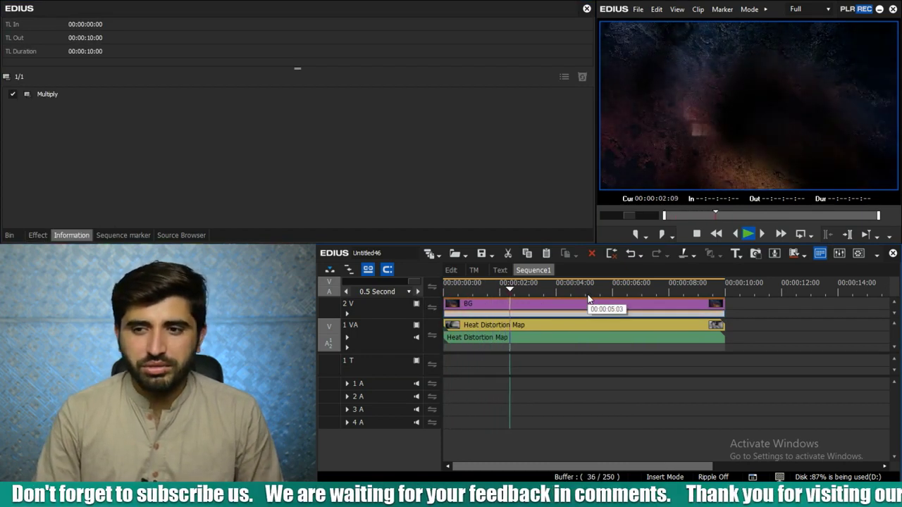
{"action": "key", "text": "ctrl+z"}
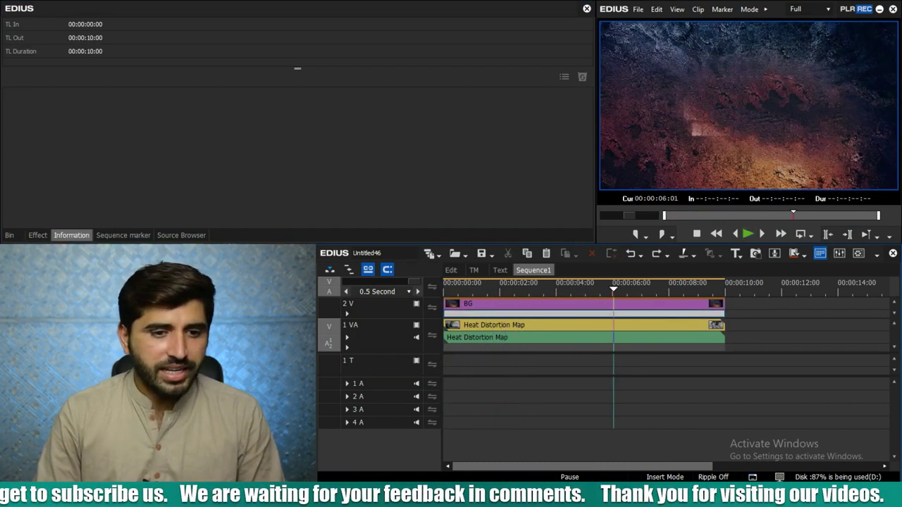
Step: Start importing a sequence from another project and browse to This PC to locate the project file
{"action": "left_click", "coordinate": [556, 396]}
{"action": "key", "text": "ctrl+shift+o"}
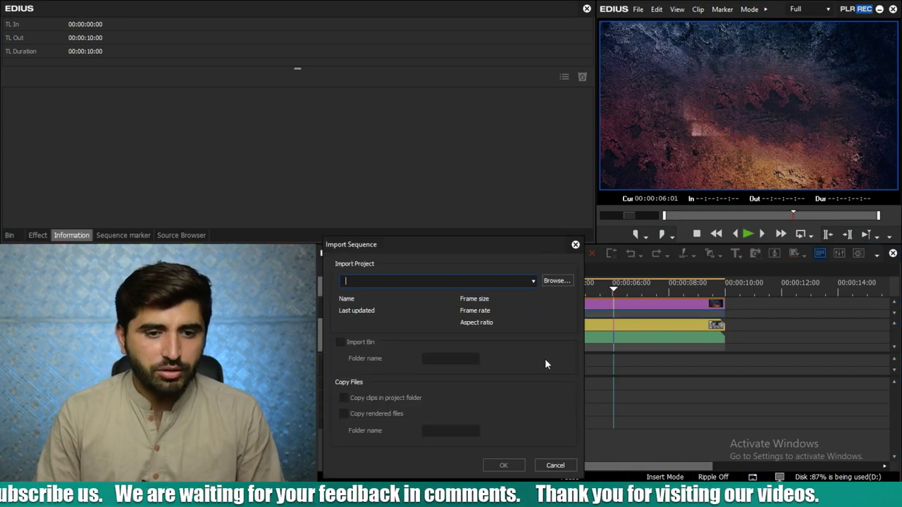
{"action": "left_click", "coordinate": [558, 282]}
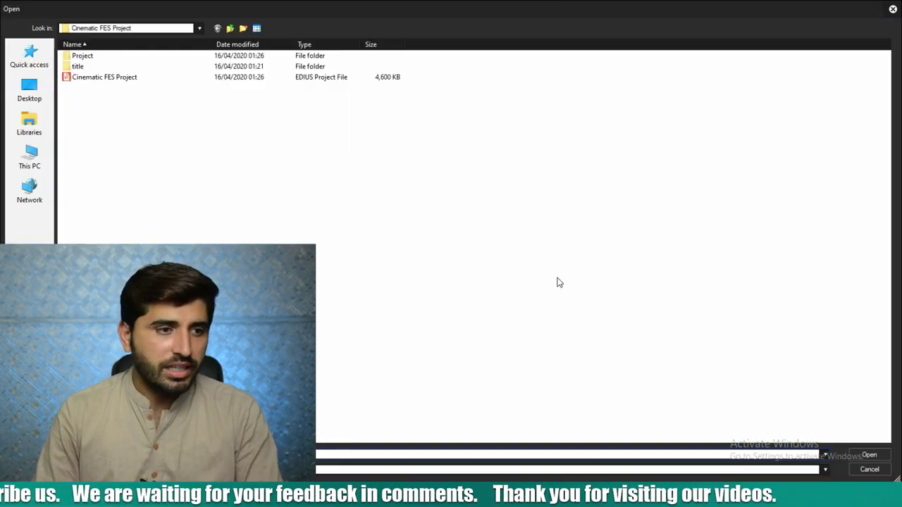
{"action": "left_click", "coordinate": [31, 158]}
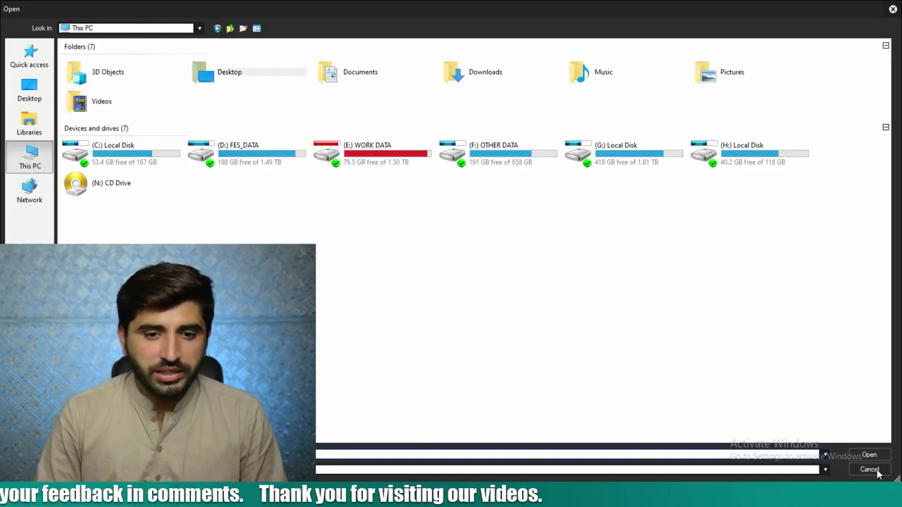